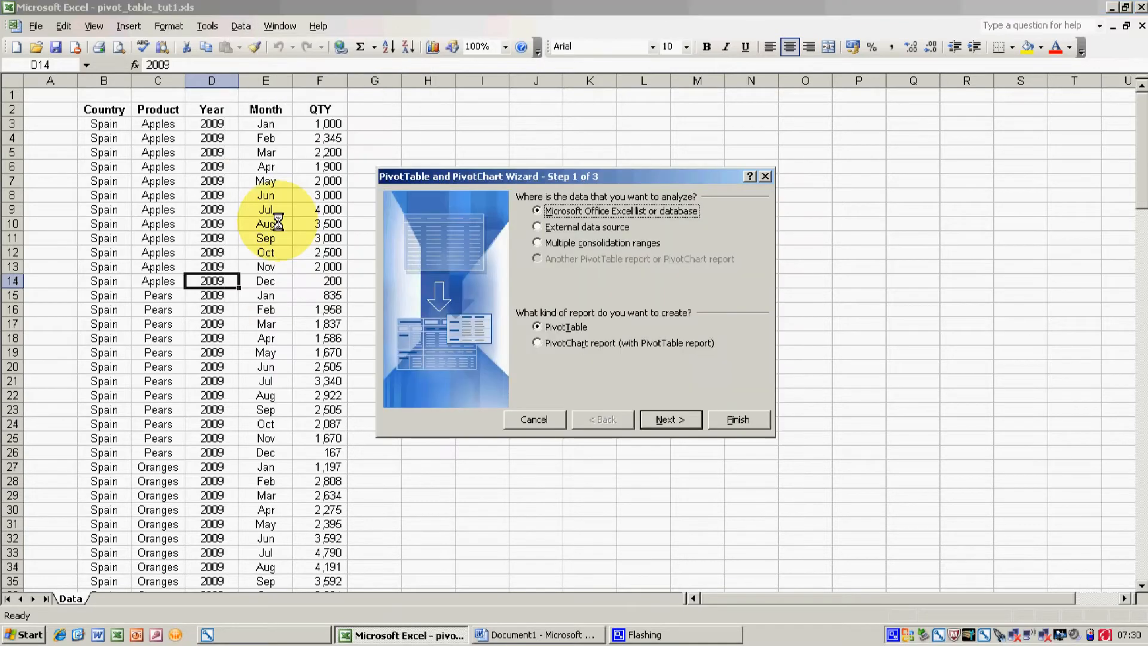
Accept the Excel list as the data source and PivotTable as the report type, and continue the wizard.
{"action": "left_click_drag", "start_coordinate": [615, 178], "coordinate": [604, 118]}
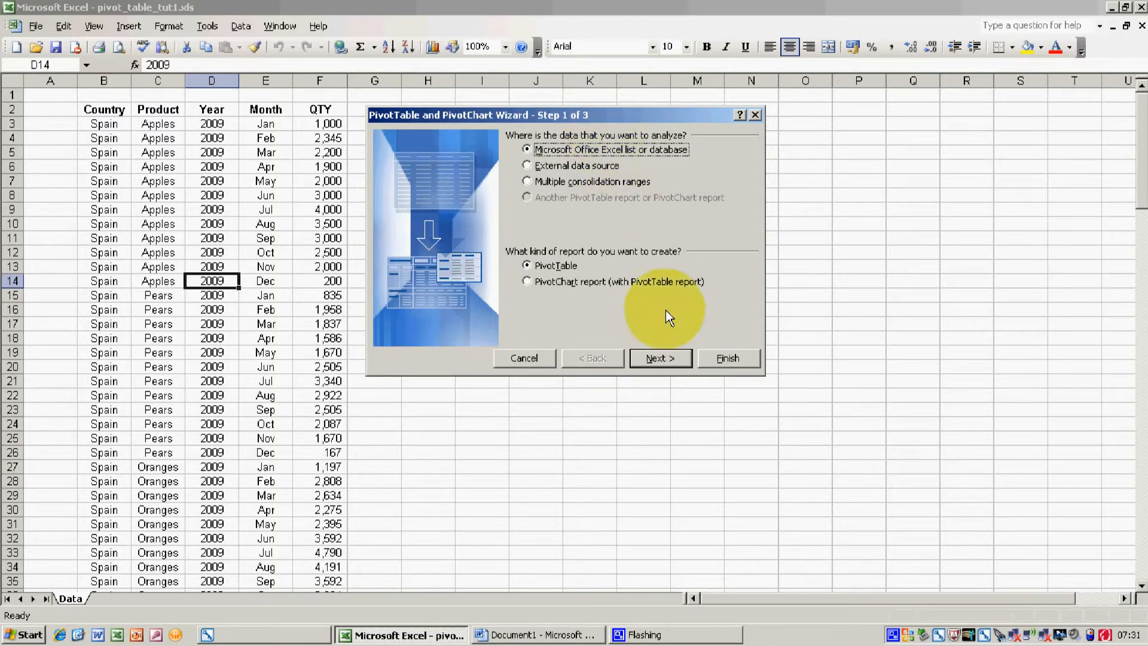
{"action": "left_click", "coordinate": [673, 360]}
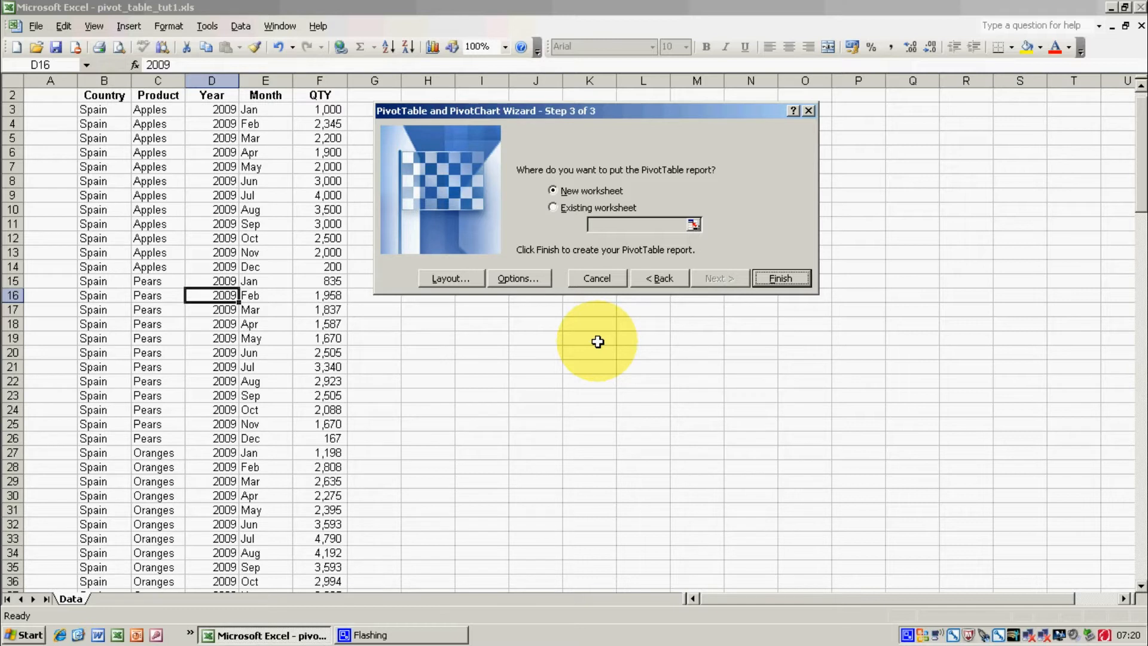
Set the PivotTable report's location to range K15:O34 on the existing Data worksheet.
{"action": "left_click", "coordinate": [554, 208]}
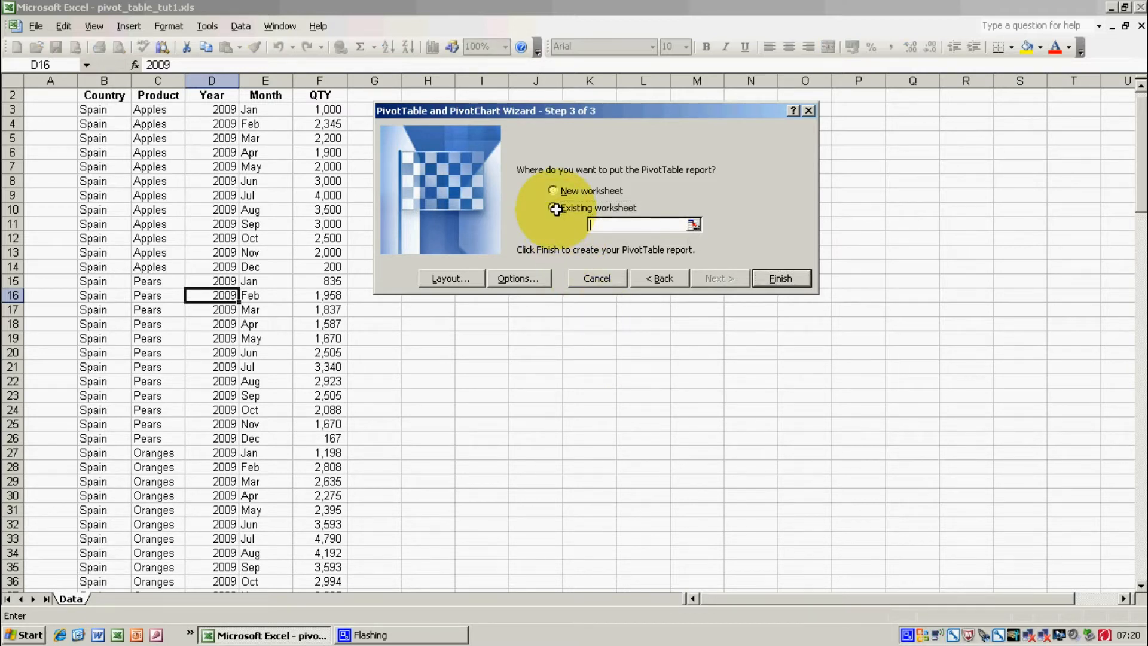
{"action": "left_click", "coordinate": [693, 225]}
{"action": "left_click_drag", "start_coordinate": [566, 282], "coordinate": [820, 538]}
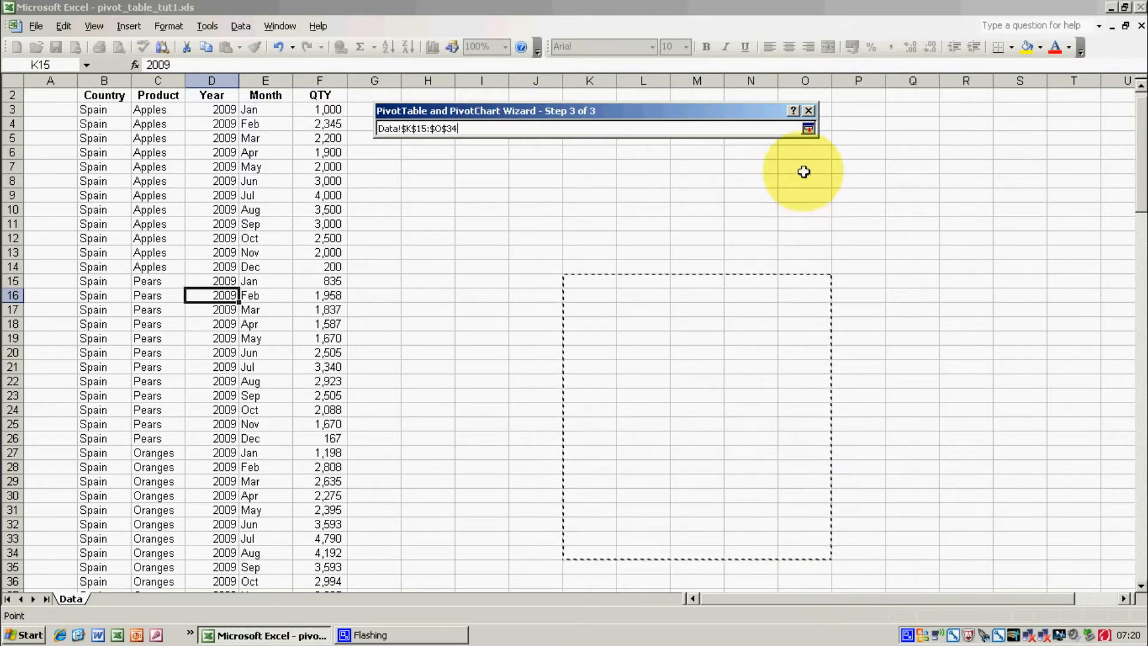
{"action": "left_click", "coordinate": [810, 130]}
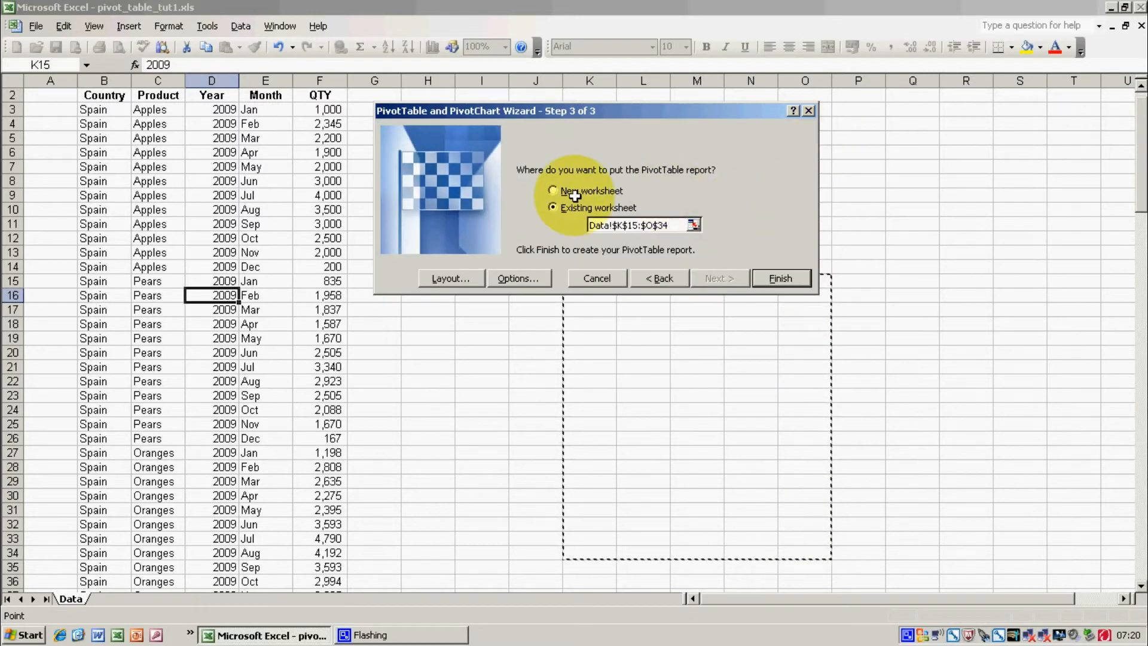
Set the PivotTable report's location to a new worksheet and open its layout settings.
{"action": "left_click", "coordinate": [552, 189]}
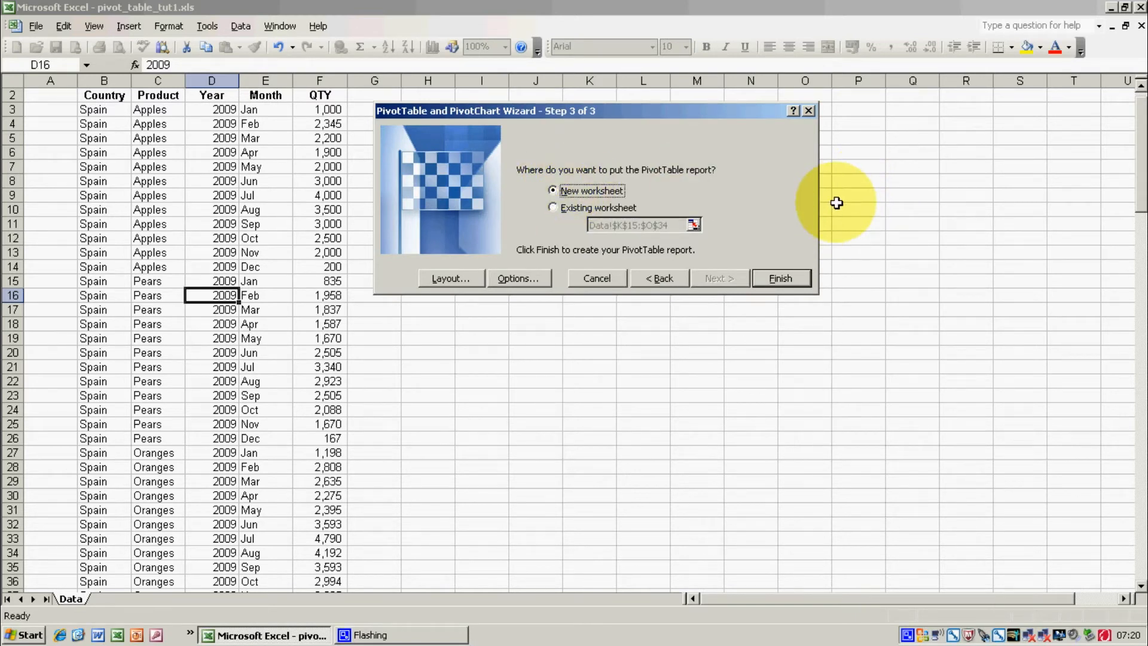
{"action": "left_click", "coordinate": [449, 279]}
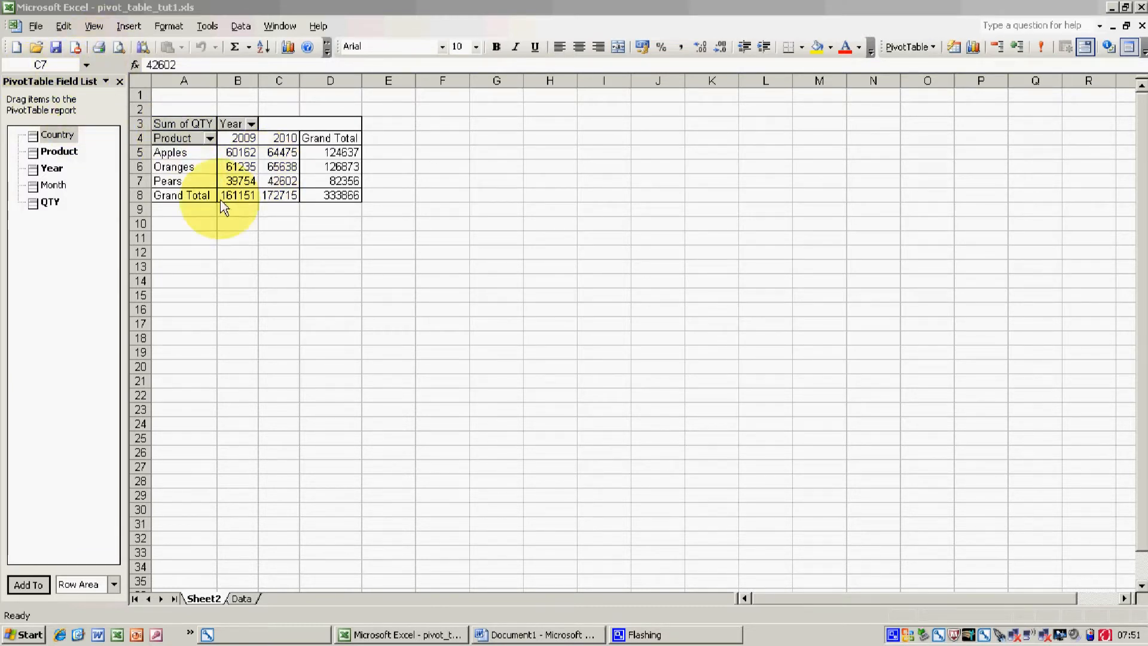
Select an empty cell outside the PivotTable, and reselect a cell inside it to bring back the field list.
{"action": "left_click", "coordinate": [316, 255]}
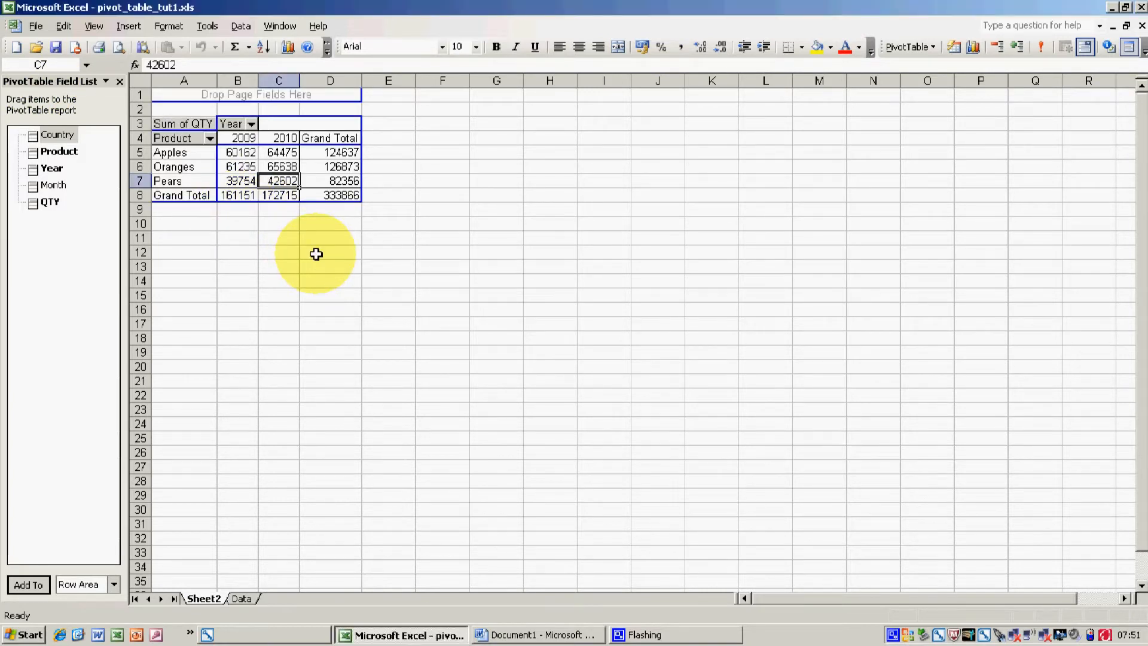
{"action": "left_click", "coordinate": [316, 254]}
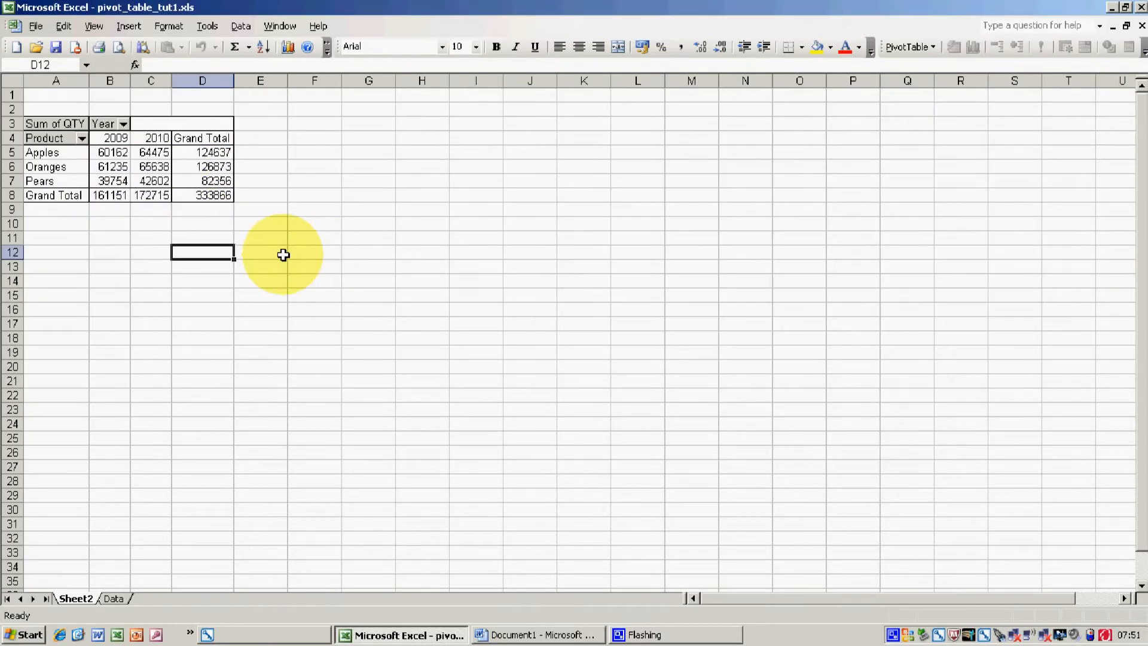
{"action": "left_click", "coordinate": [154, 168]}
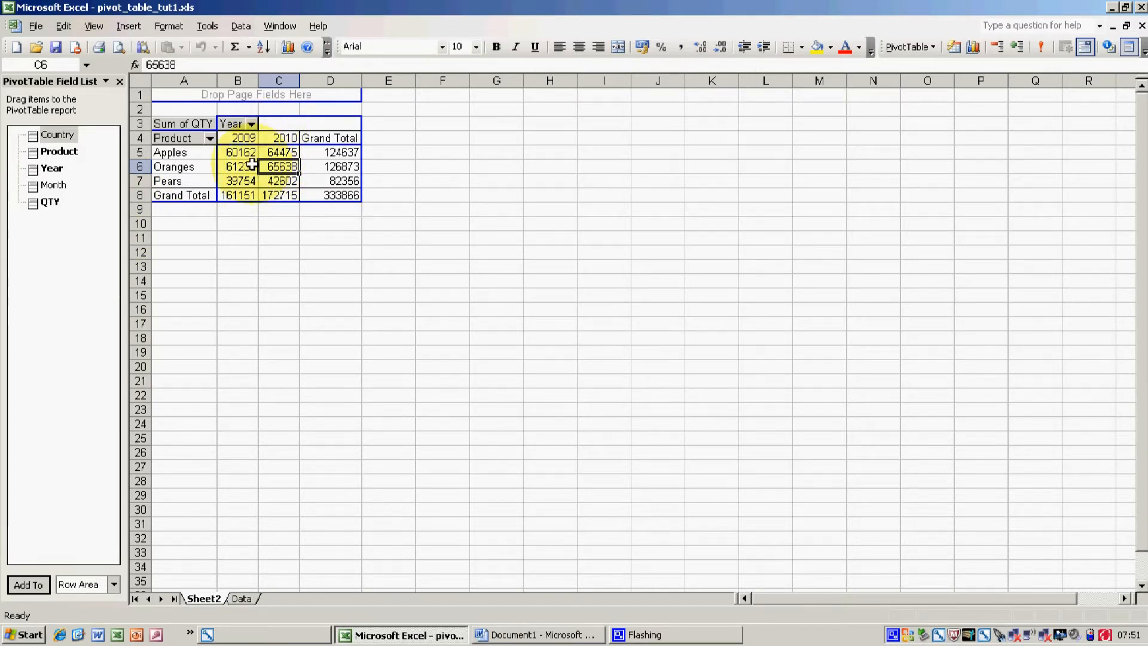
Move the Year field from the column area to the row area, and Product to the column area.
{"action": "left_click", "coordinate": [237, 124]}
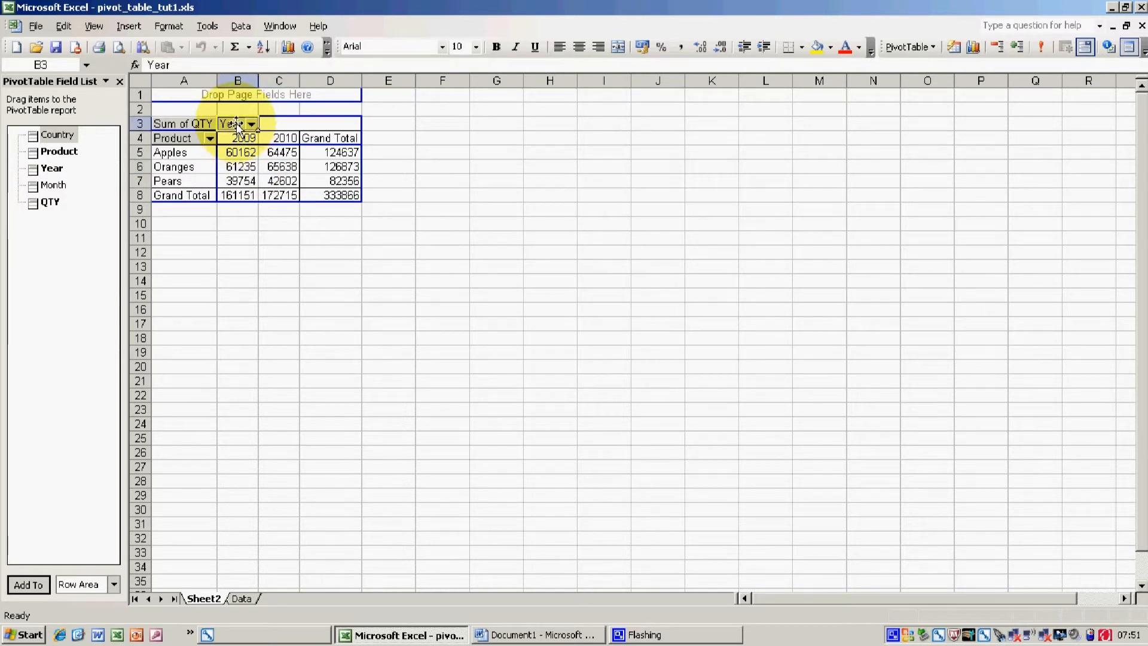
{"action": "mouse_move", "coordinate": [237, 126]}
{"action": "left_mouse_down"}
{"action": "mouse_move", "coordinate": [245, 135]}
{"action": "mouse_move", "coordinate": [204, 168]}
{"action": "left_mouse_up"}
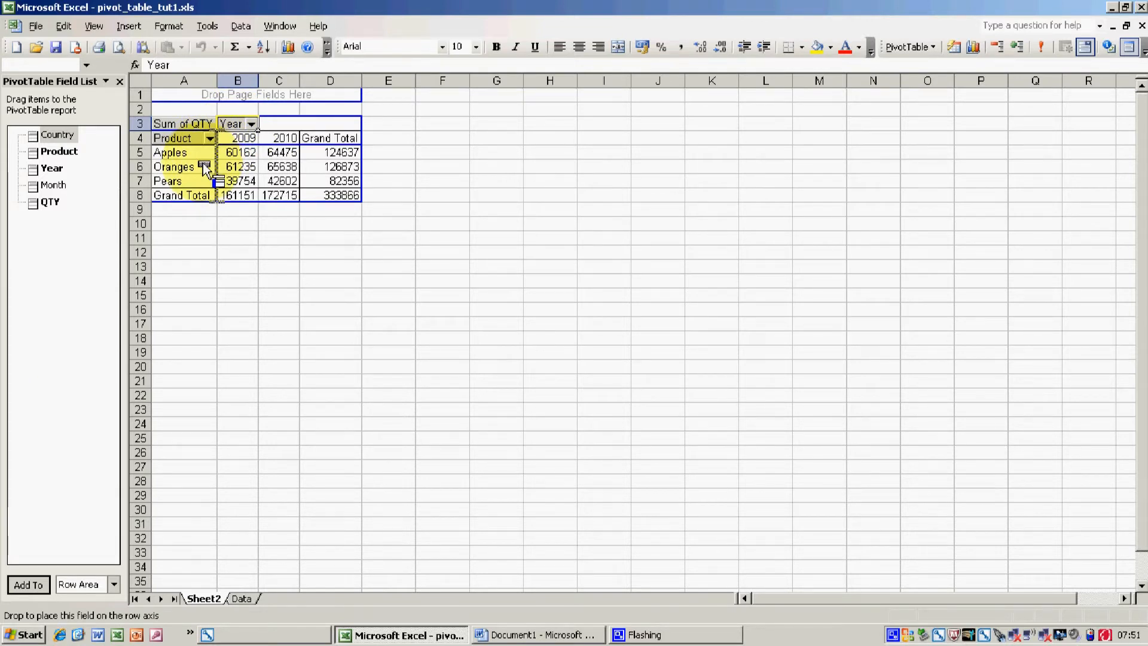
{"action": "left_click_drag", "start_coordinate": [204, 168], "coordinate": [201, 161]}
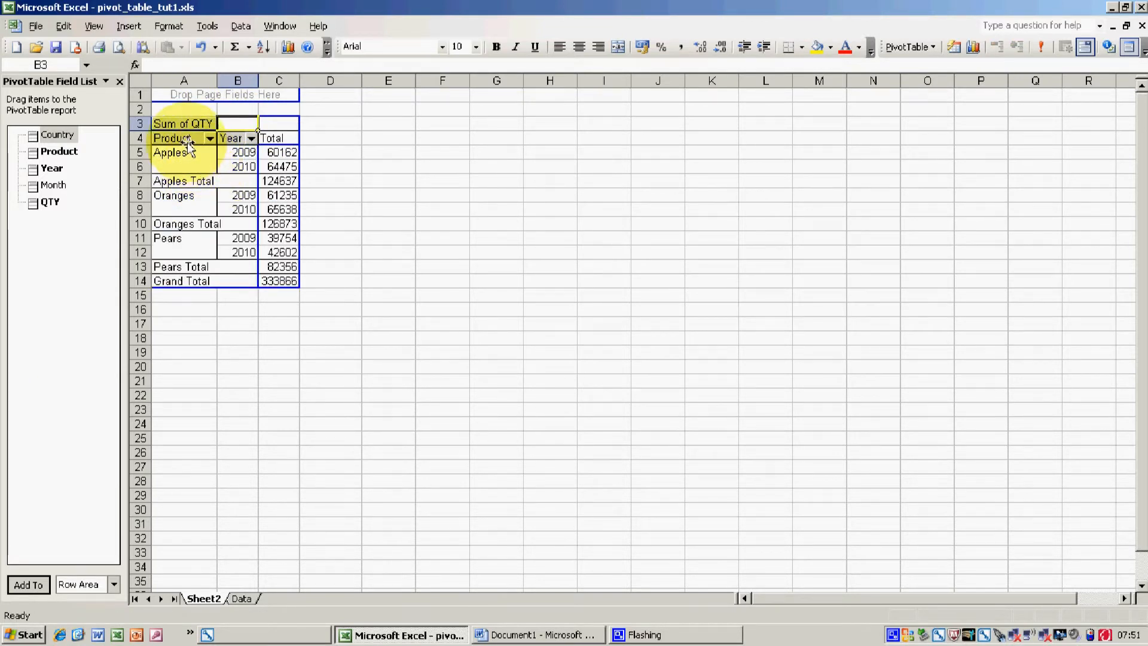
{"action": "left_click_drag", "start_coordinate": [189, 143], "coordinate": [265, 126]}
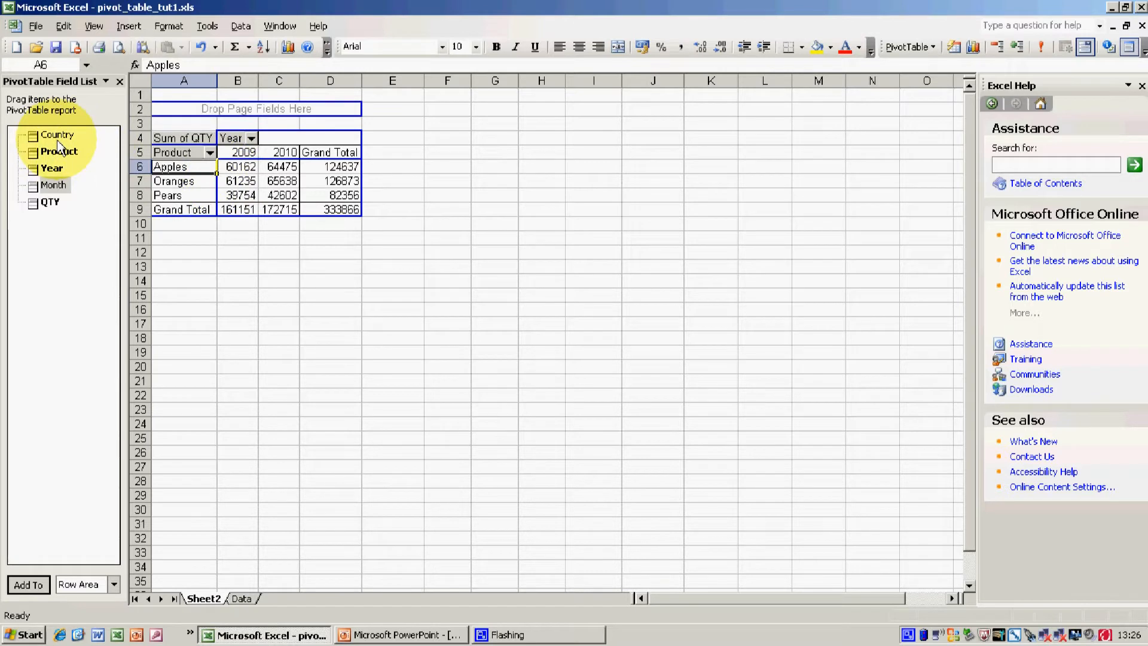
Add Country as a page field above the PivotTable and filter it to Portugal.
{"action": "left_click_drag", "start_coordinate": [57, 135], "coordinate": [199, 115]}
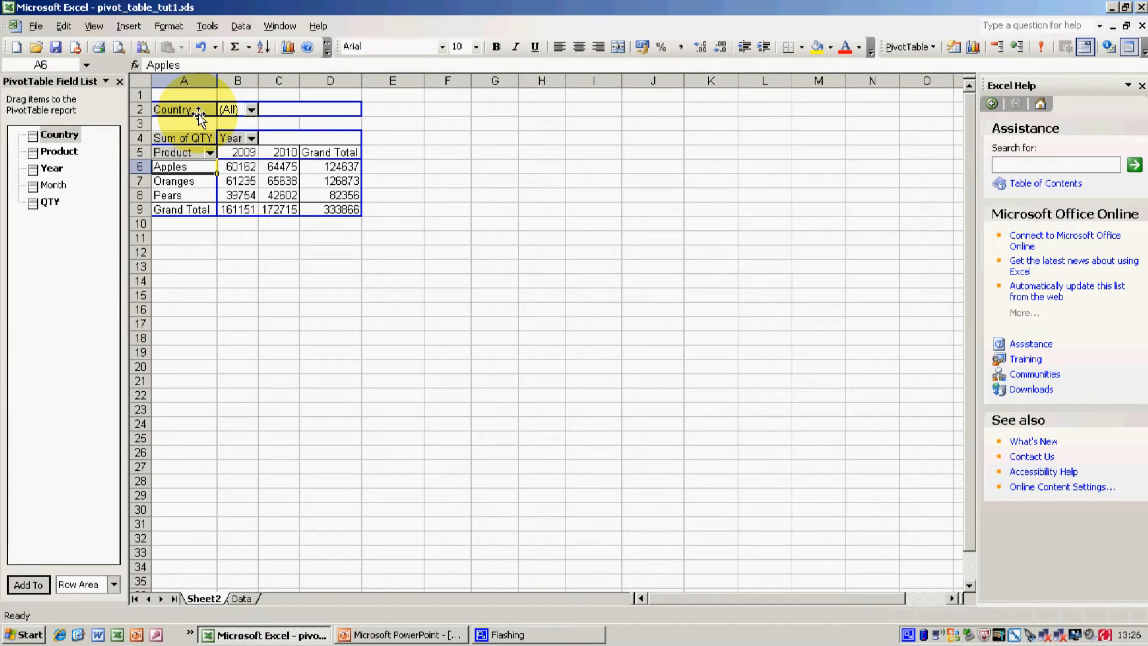
{"action": "left_click", "coordinate": [251, 110]}
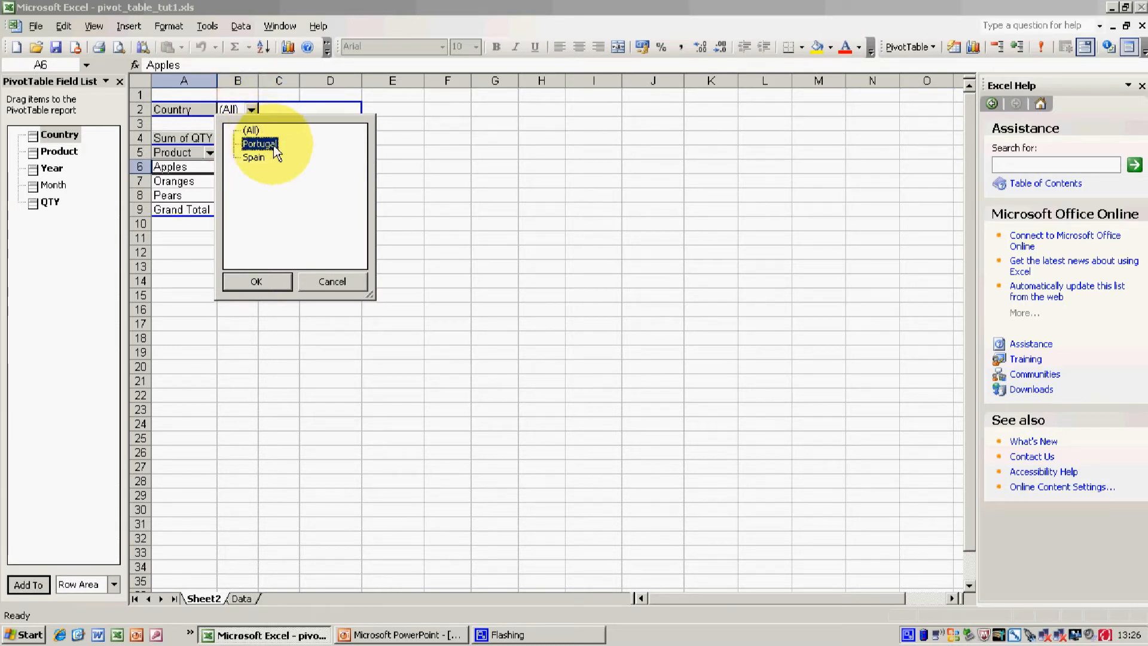
{"action": "left_click", "coordinate": [263, 278]}
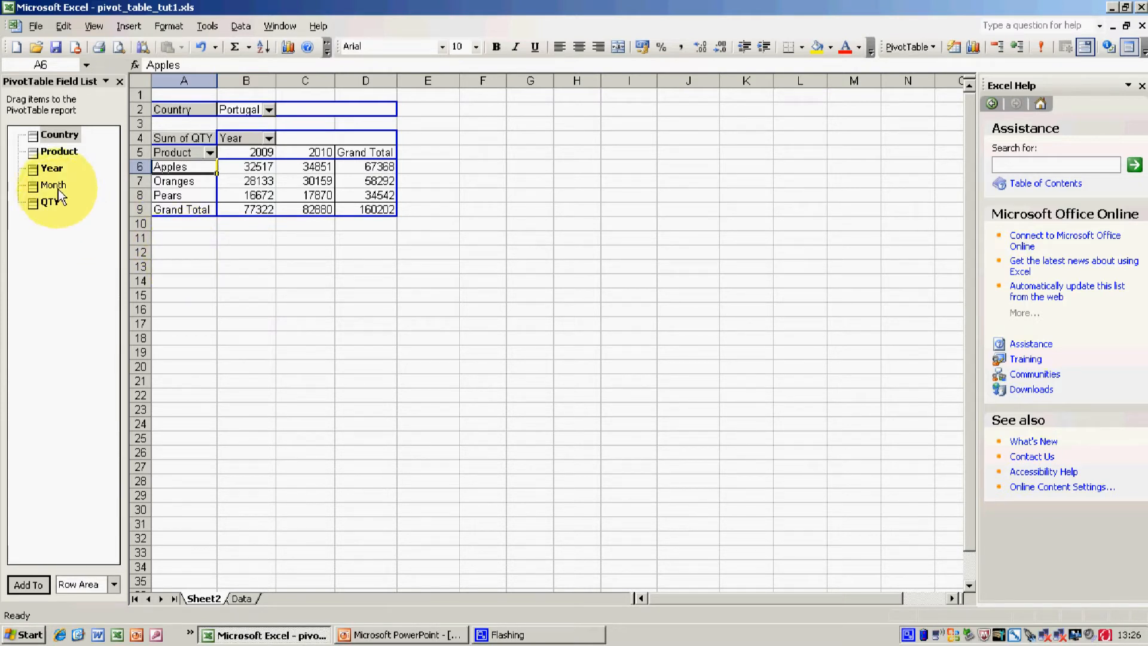
Add Month as a second page field below Country and filter it to Mar.
{"action": "left_click_drag", "start_coordinate": [58, 189], "coordinate": [195, 124]}
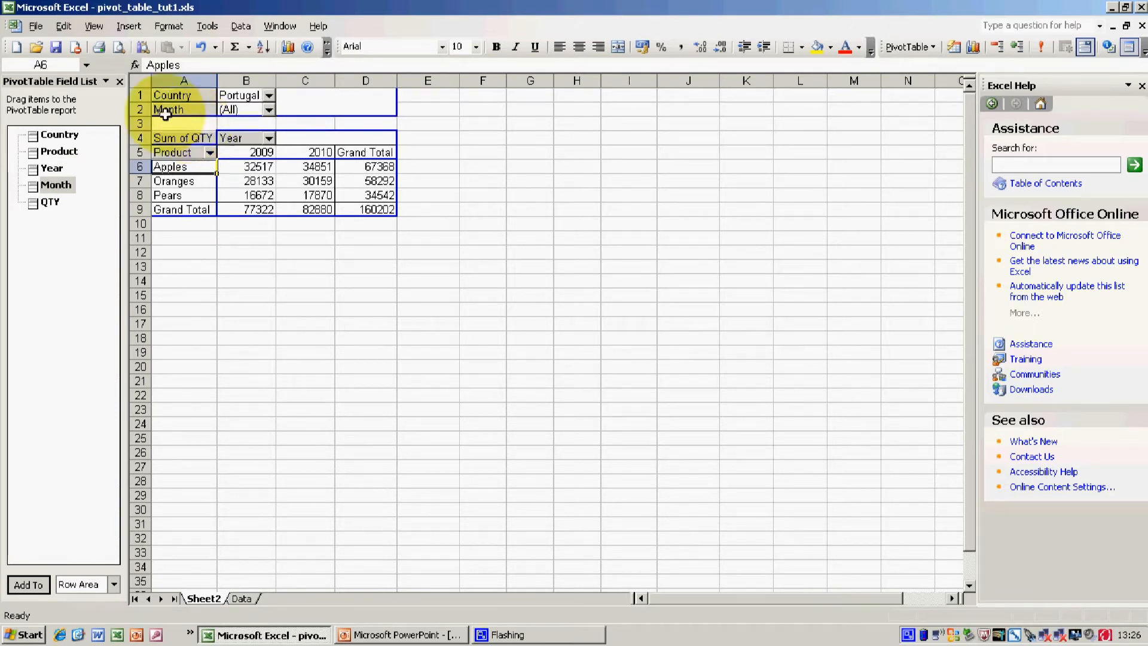
{"action": "left_click", "coordinate": [270, 110]}
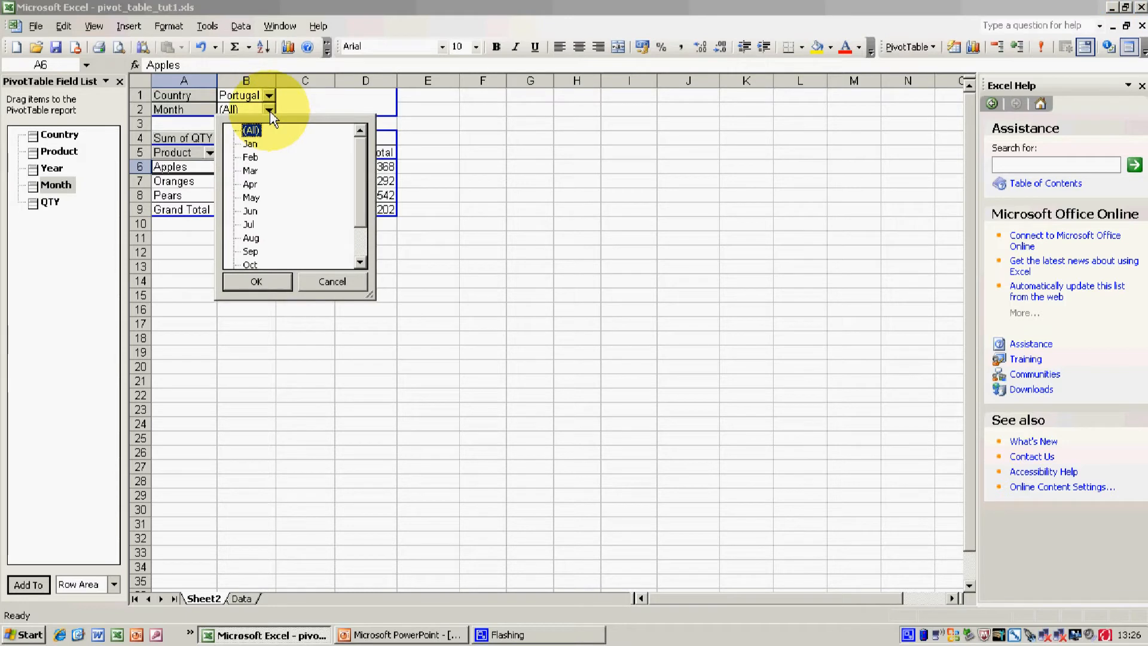
{"action": "left_click", "coordinate": [250, 171]}
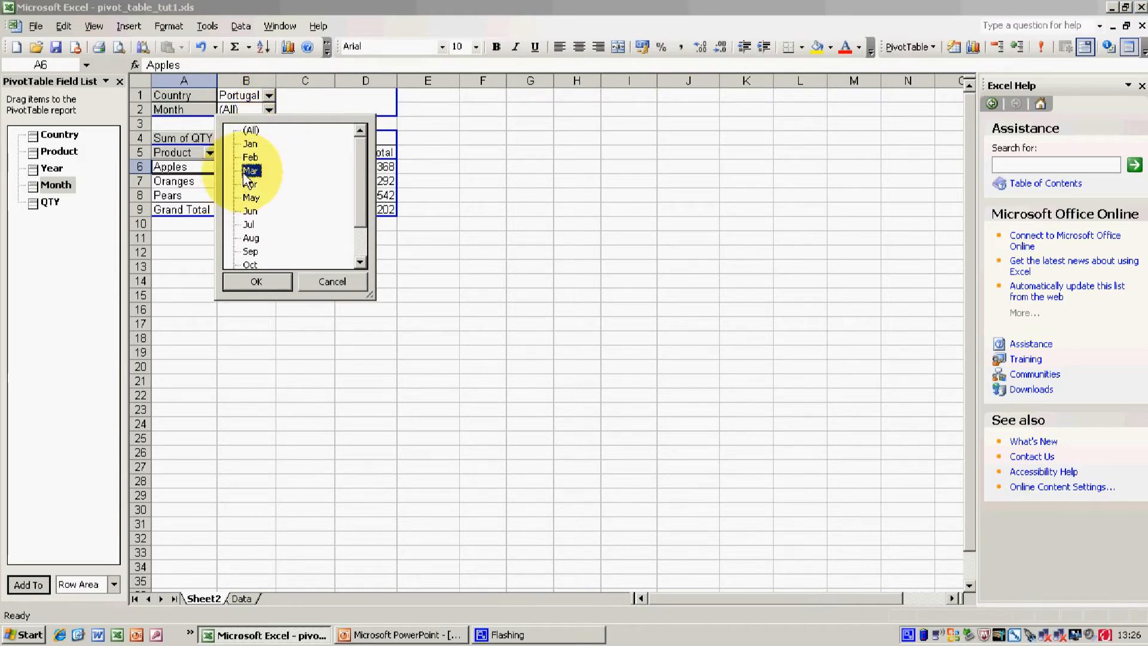
{"action": "left_click", "coordinate": [270, 282]}
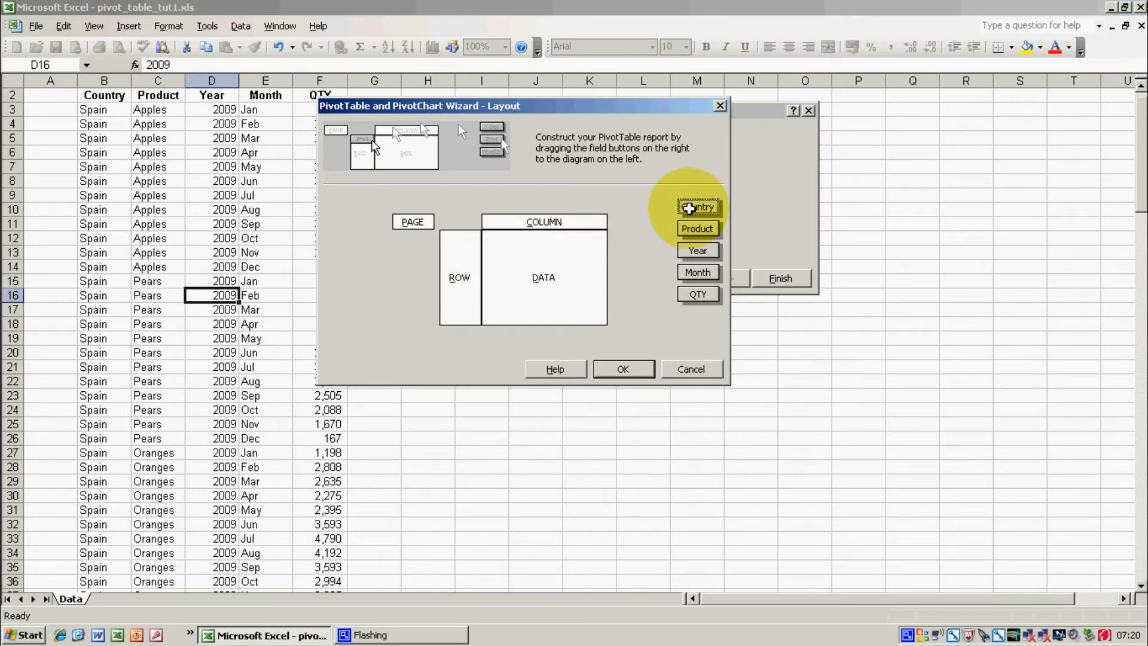
Create the PivotTable with Country and Month as page fields, Product as row, Year as column and QTY as data.
{"action": "left_click", "coordinate": [695, 229]}
{"action": "left_click_drag", "start_coordinate": [694, 229], "coordinate": [459, 272]}
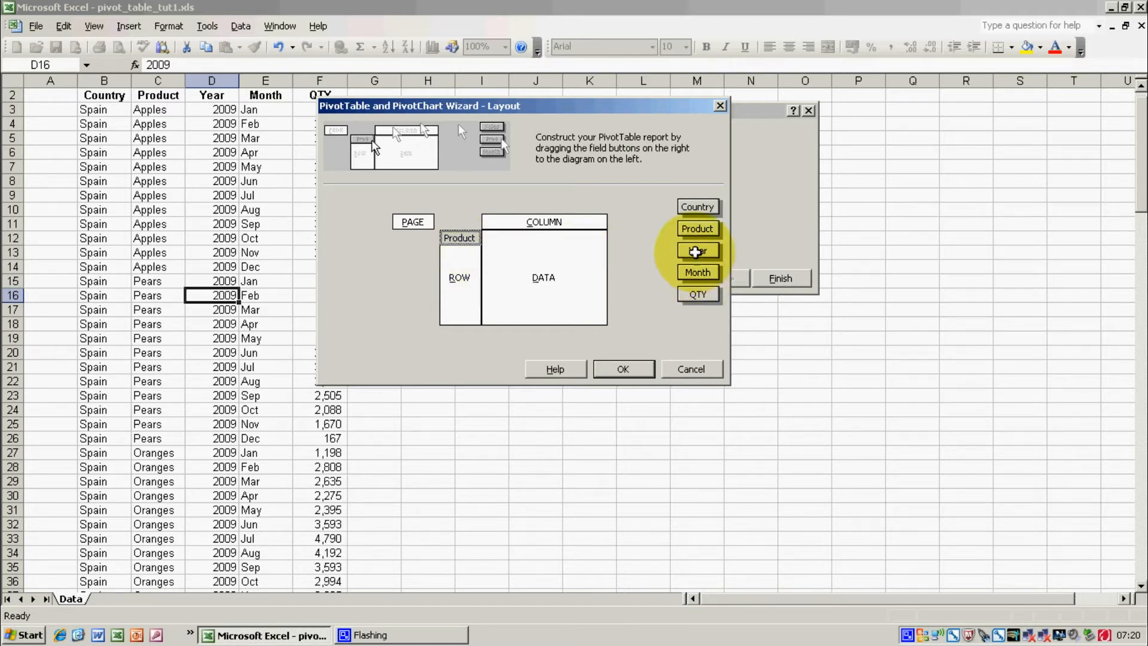
{"action": "left_click_drag", "start_coordinate": [697, 207], "coordinate": [414, 220]}
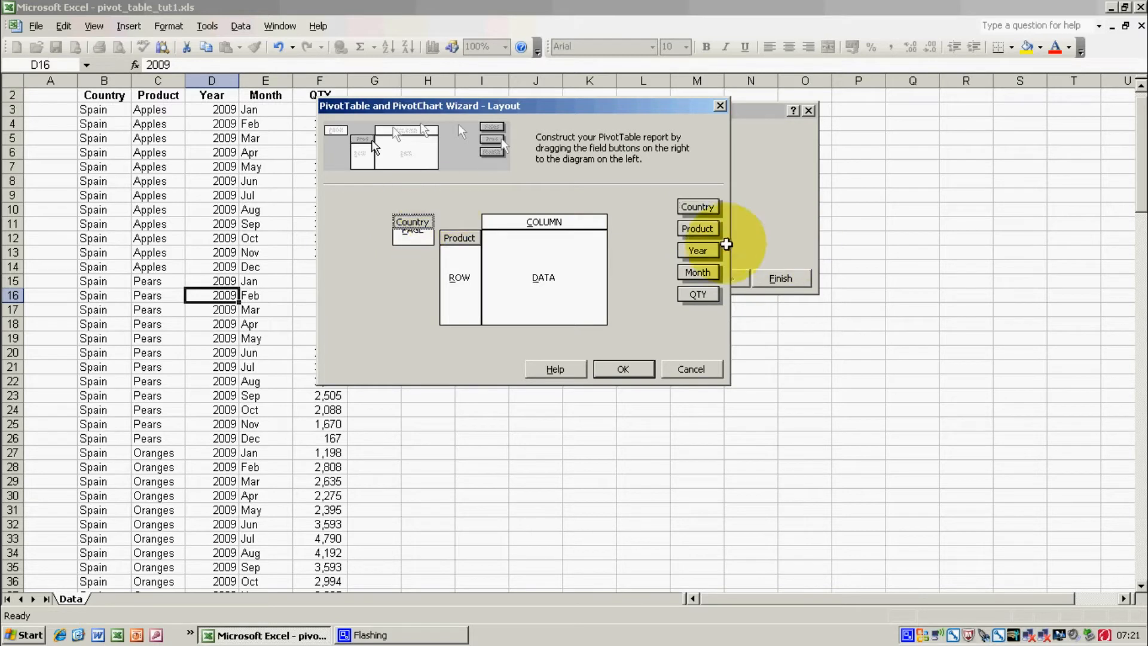
{"action": "left_click_drag", "start_coordinate": [699, 274], "coordinate": [420, 240]}
{"action": "left_click_drag", "start_coordinate": [697, 250], "coordinate": [543, 223]}
{"action": "left_click_drag", "start_coordinate": [698, 294], "coordinate": [564, 276]}
{"action": "left_click", "coordinate": [622, 369]}
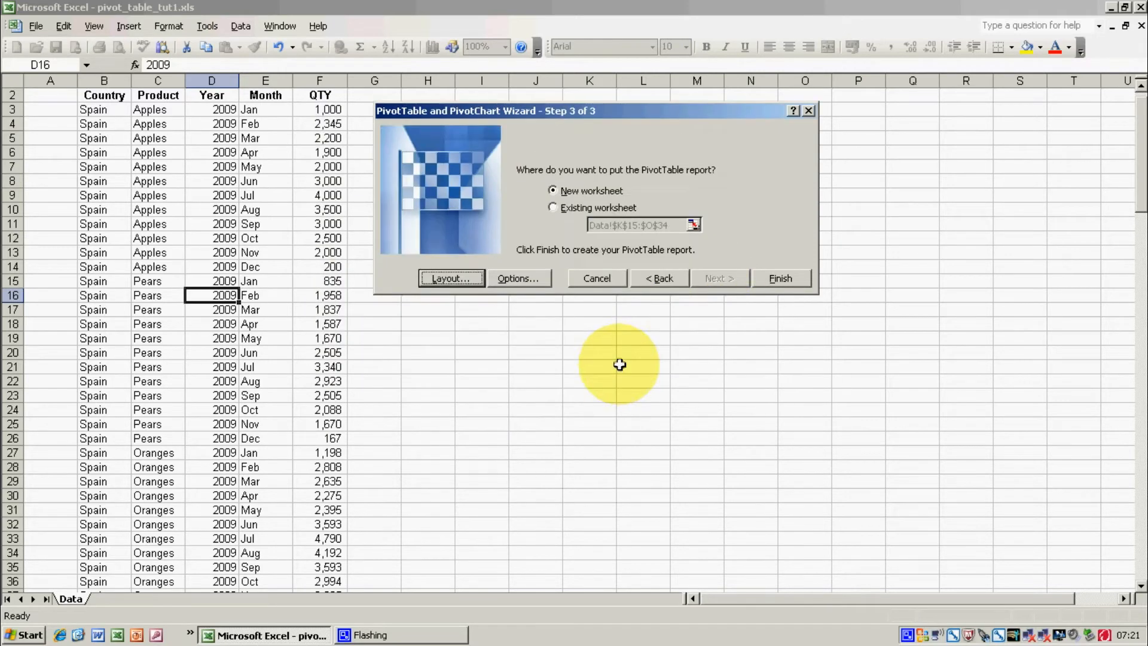
{"action": "left_click", "coordinate": [767, 279]}
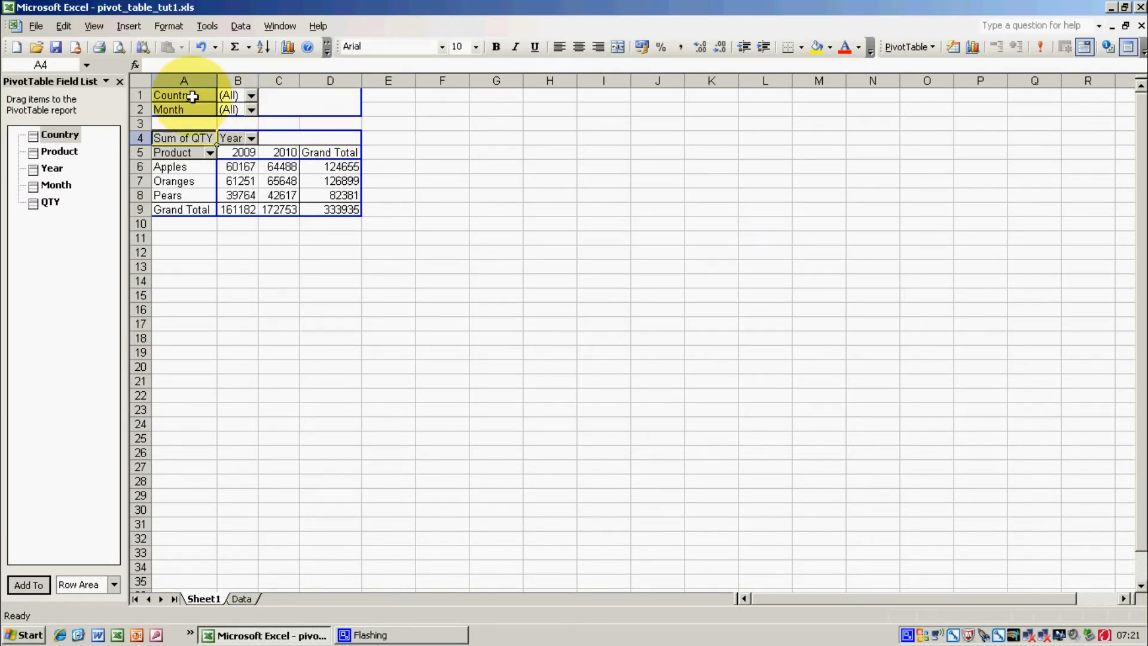
Move Country into the row area before Product, and Month into the column area with Year ahead of it.
{"action": "left_click_drag", "start_coordinate": [192, 96], "coordinate": [169, 150]}
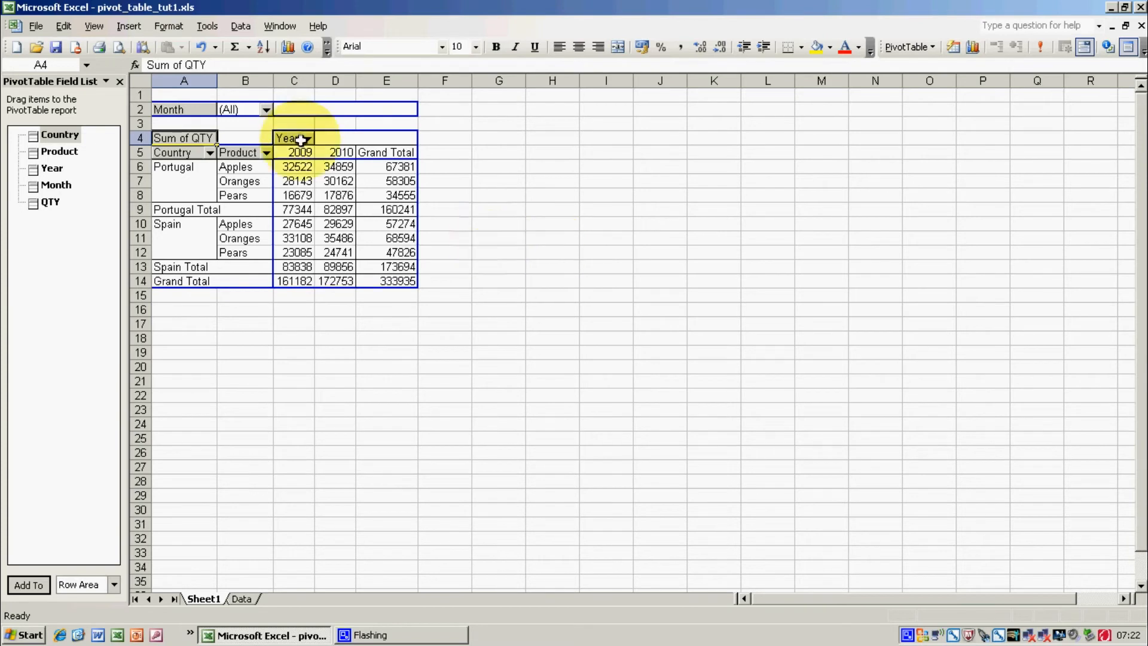
{"action": "left_click_drag", "start_coordinate": [192, 110], "coordinate": [325, 130]}
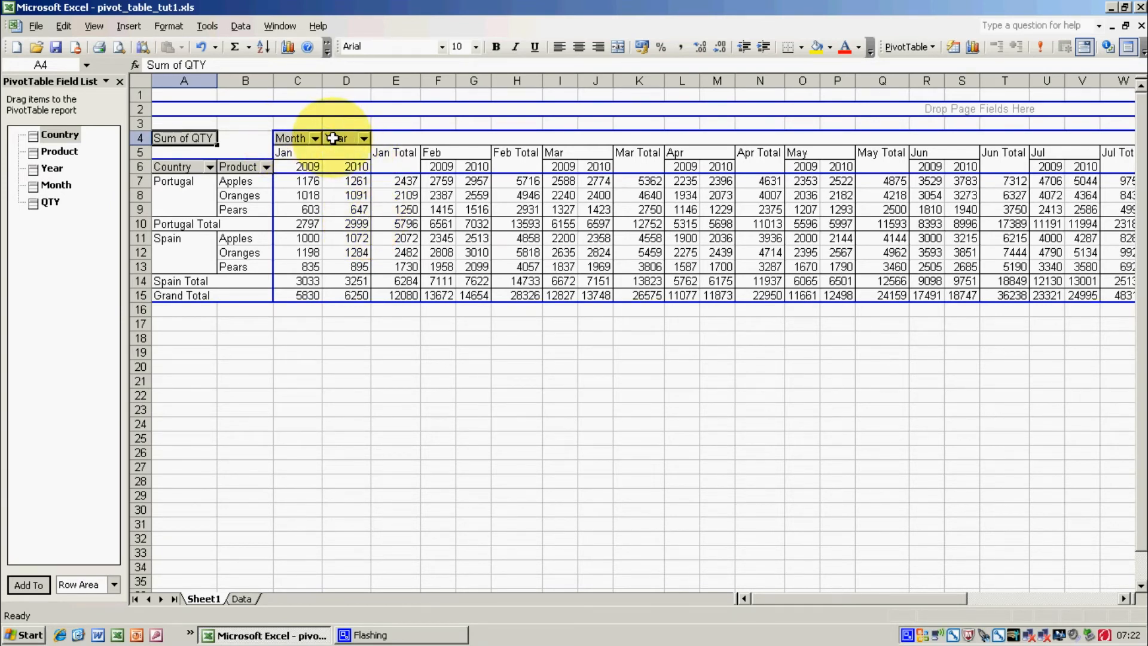
{"action": "left_click_drag", "start_coordinate": [333, 138], "coordinate": [299, 136]}
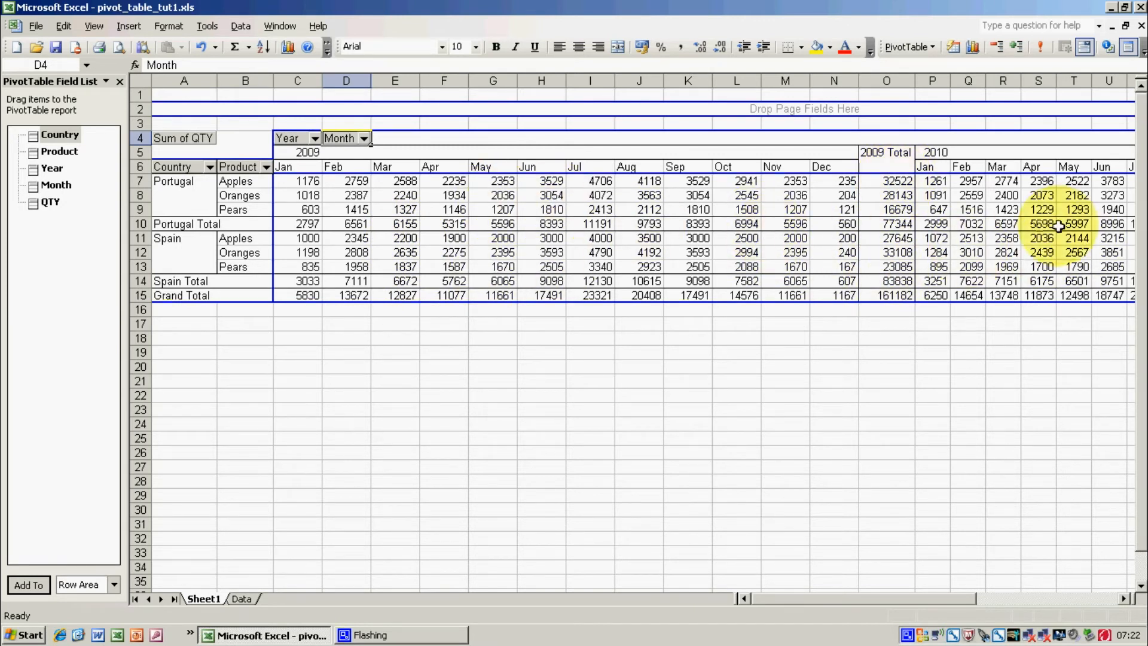
Filter the Year column field to show only 2009.
{"action": "left_click", "coordinate": [1120, 597]}
{"action": "left_click", "coordinate": [1119, 596]}
{"action": "left_click", "coordinate": [1120, 597]}
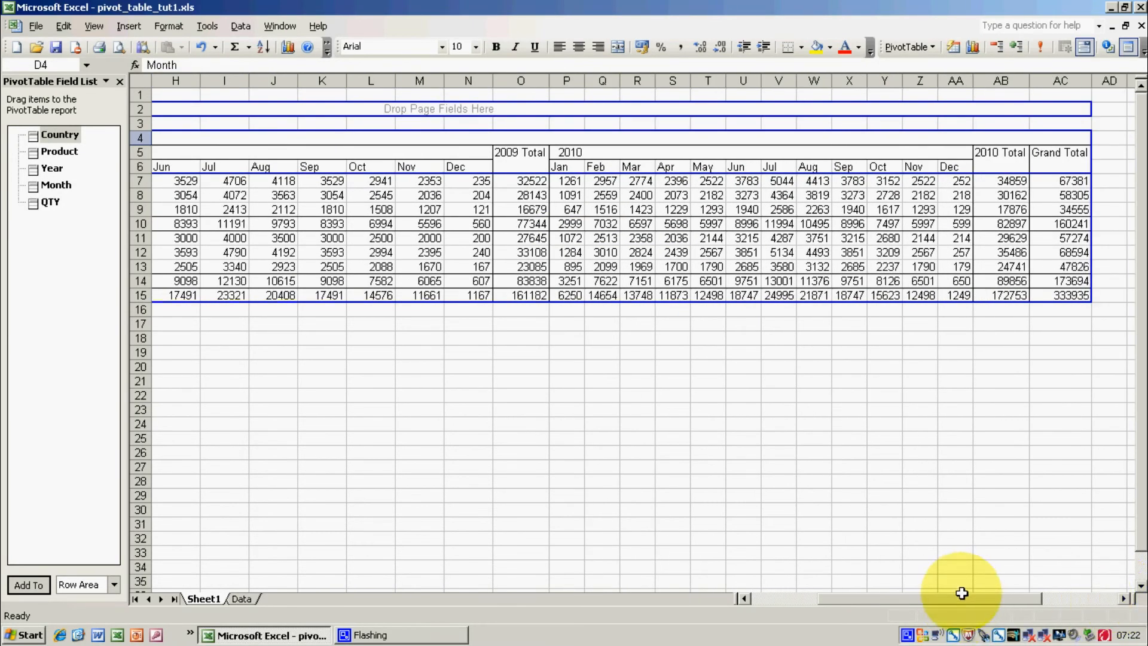
{"action": "left_click_drag", "start_coordinate": [956, 595], "coordinate": [790, 600]}
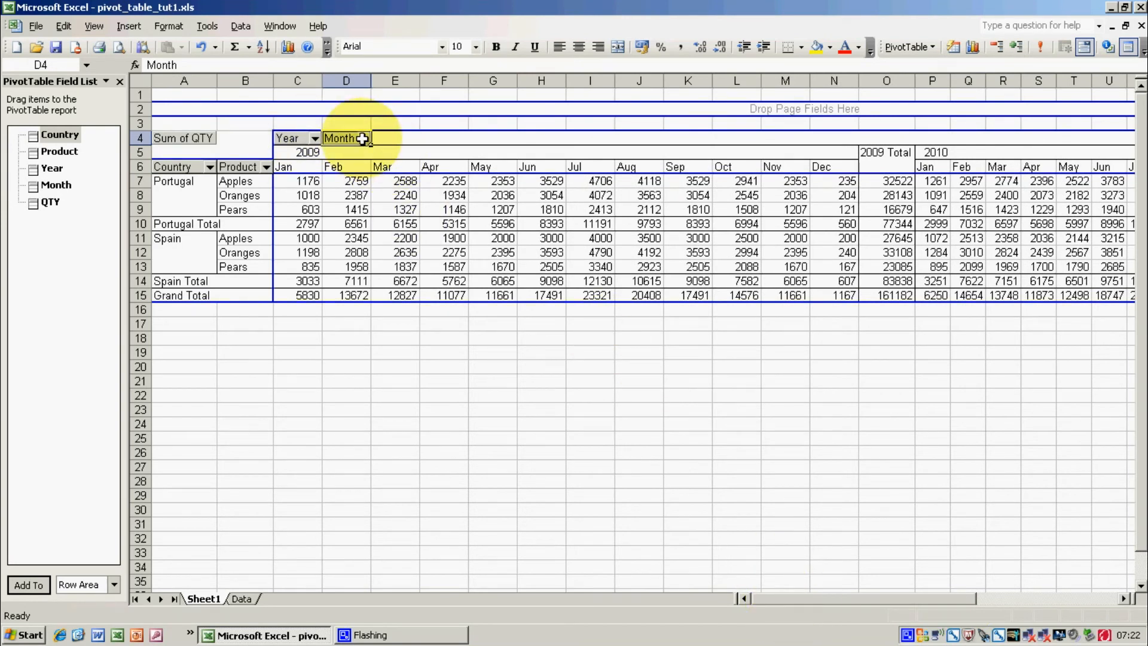
{"action": "left_click", "coordinate": [315, 138]}
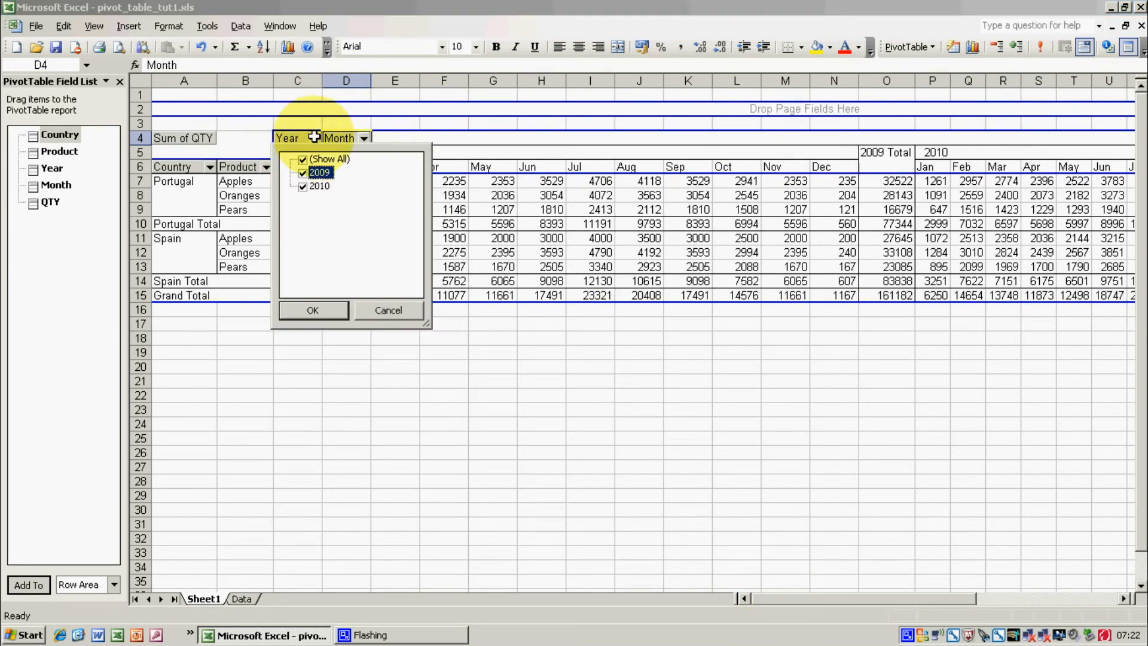
{"action": "left_click", "coordinate": [302, 186]}
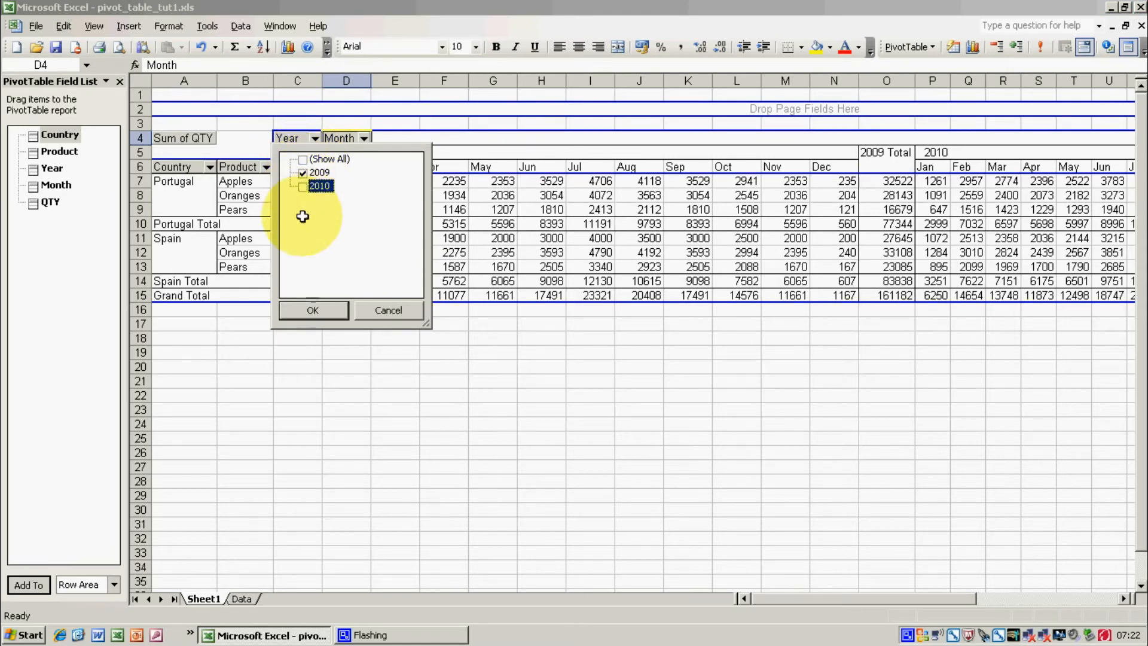
{"action": "left_click", "coordinate": [322, 310]}
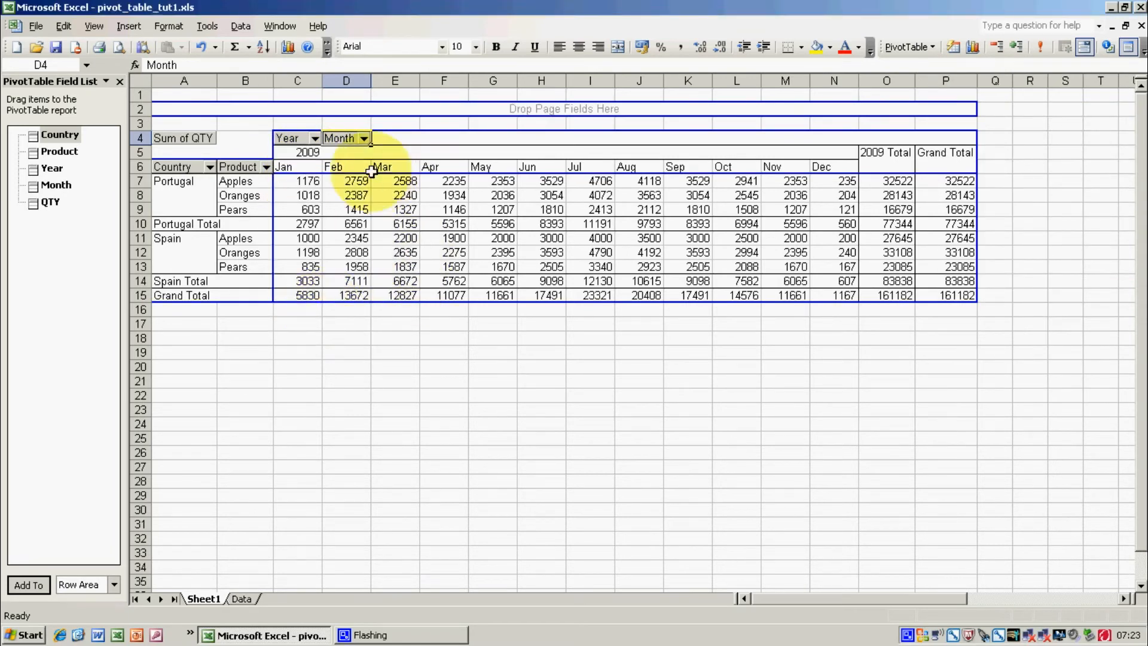
Filter the Month column field to show only Jan, Feb, Mar and Apr.
{"action": "left_click", "coordinate": [364, 138]}
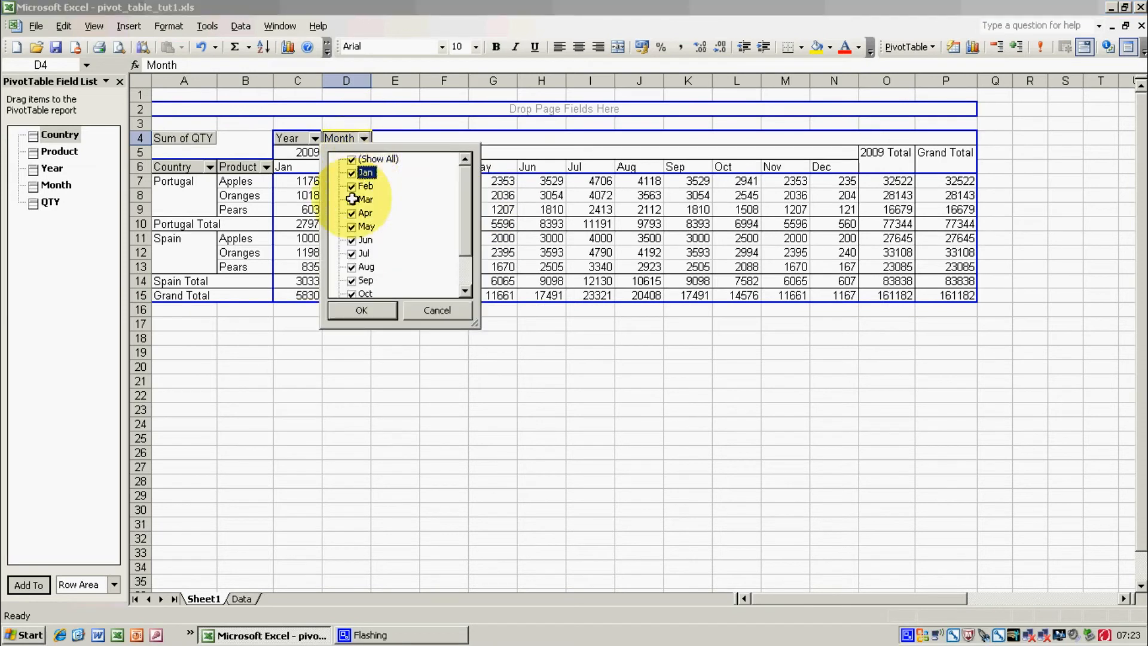
{"action": "left_click", "coordinate": [351, 159]}
{"action": "left_click", "coordinate": [352, 174]}
{"action": "left_click", "coordinate": [352, 186]}
{"action": "left_click", "coordinate": [352, 199]}
{"action": "left_click", "coordinate": [351, 213]}
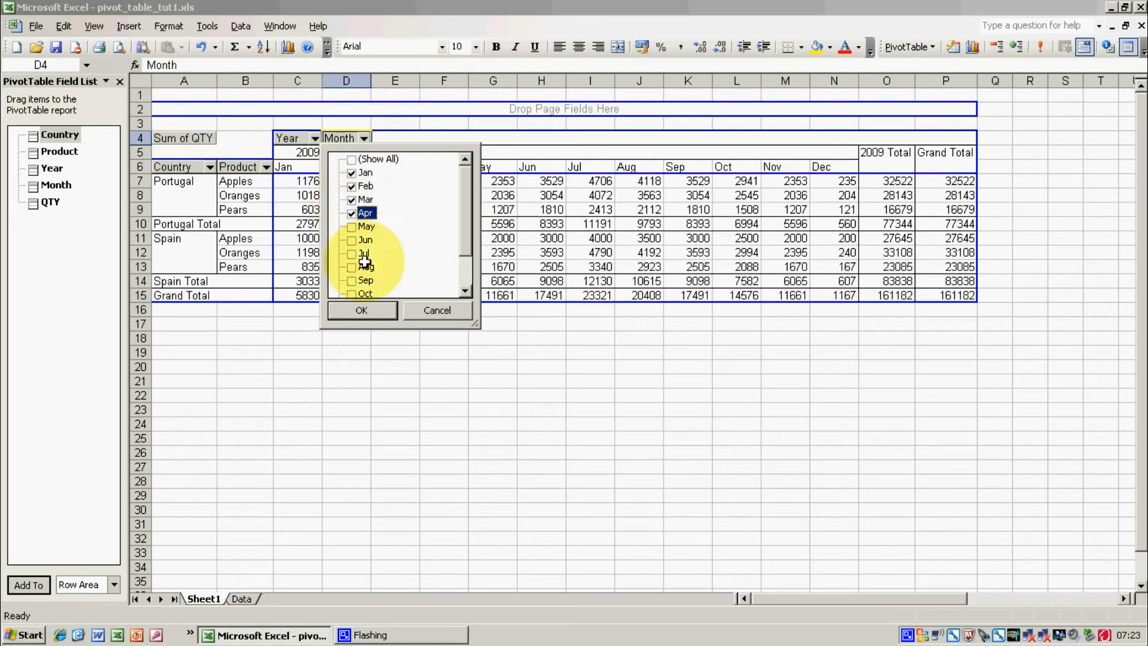
{"action": "left_click", "coordinate": [359, 310]}
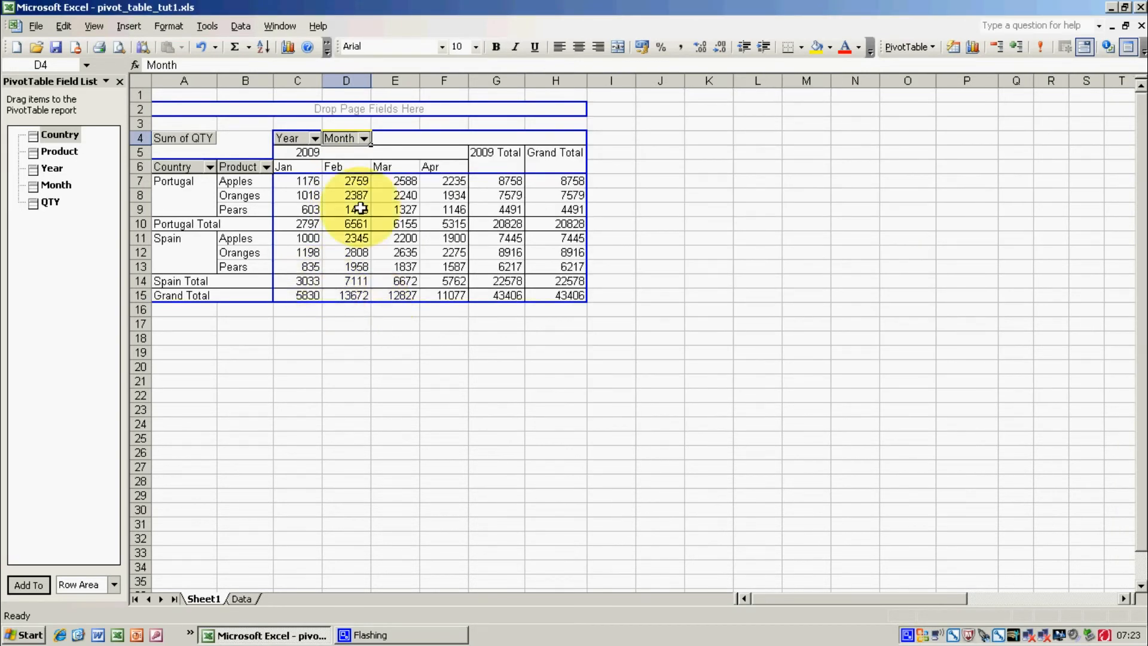
Show all years again in the Year column field.
{"action": "left_click", "coordinate": [314, 139]}
{"action": "left_click", "coordinate": [304, 158]}
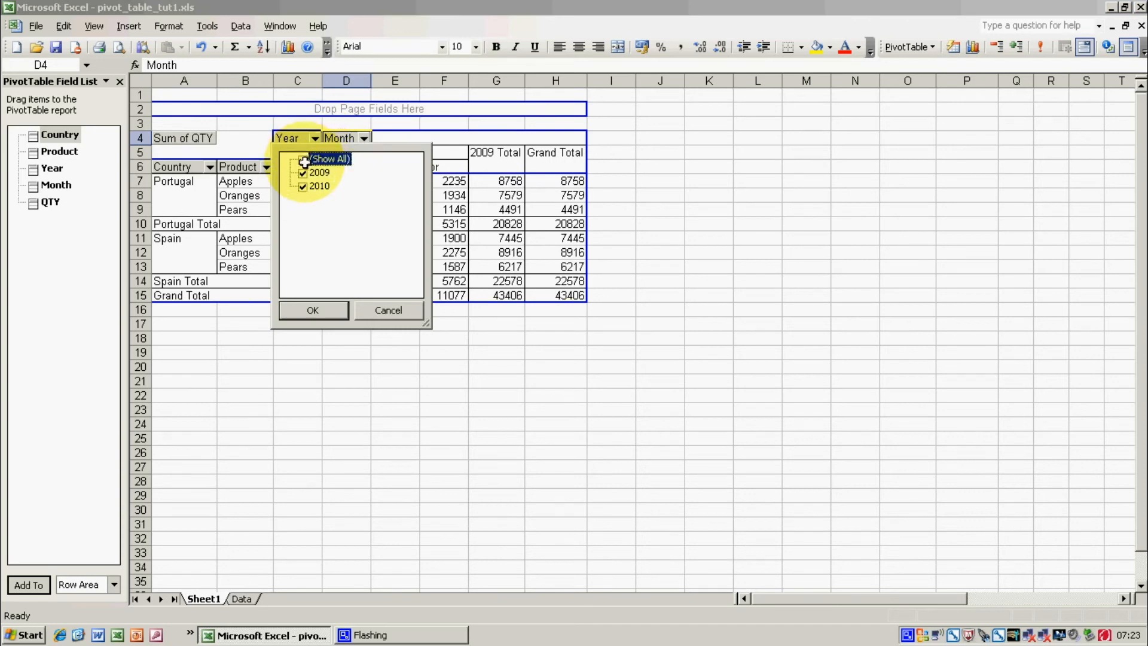
{"action": "left_click", "coordinate": [316, 309]}
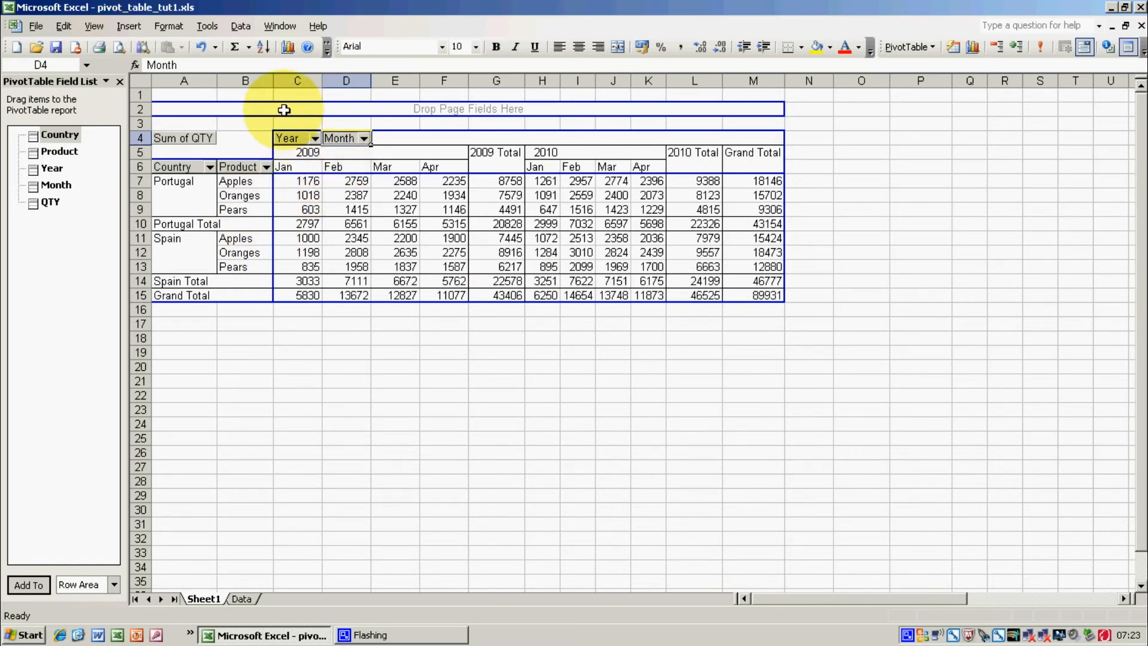
Leave the Country filter as it is and filter the Product row field to show only Apples.
{"action": "left_click", "coordinate": [209, 166]}
{"action": "left_click", "coordinate": [251, 338]}
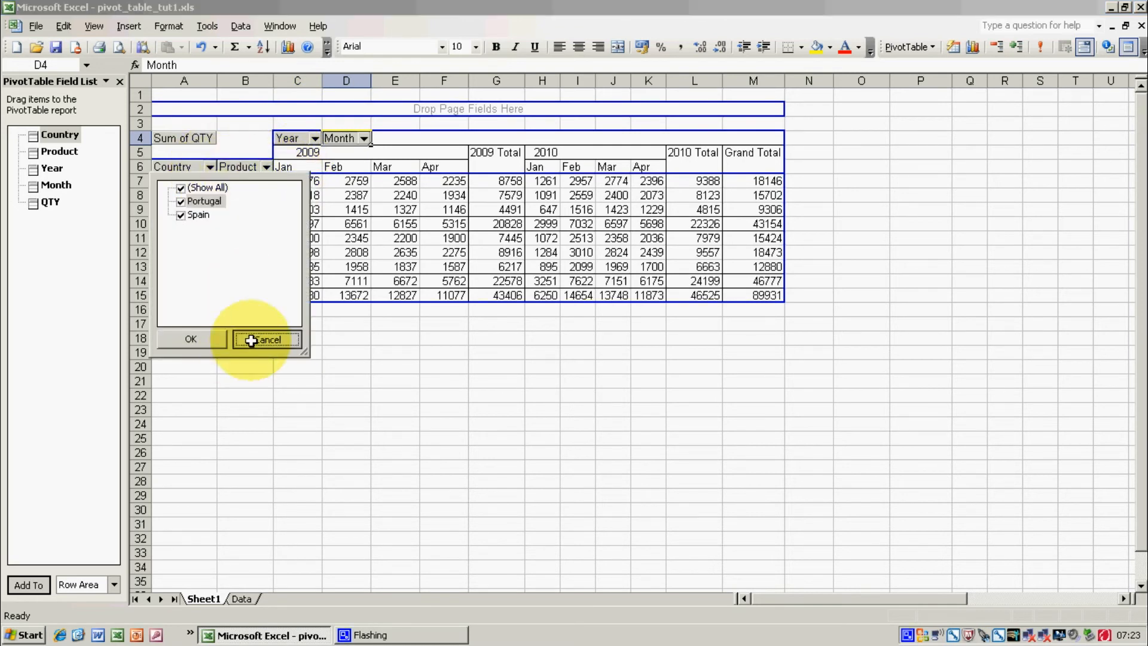
{"action": "left_click", "coordinate": [266, 167]}
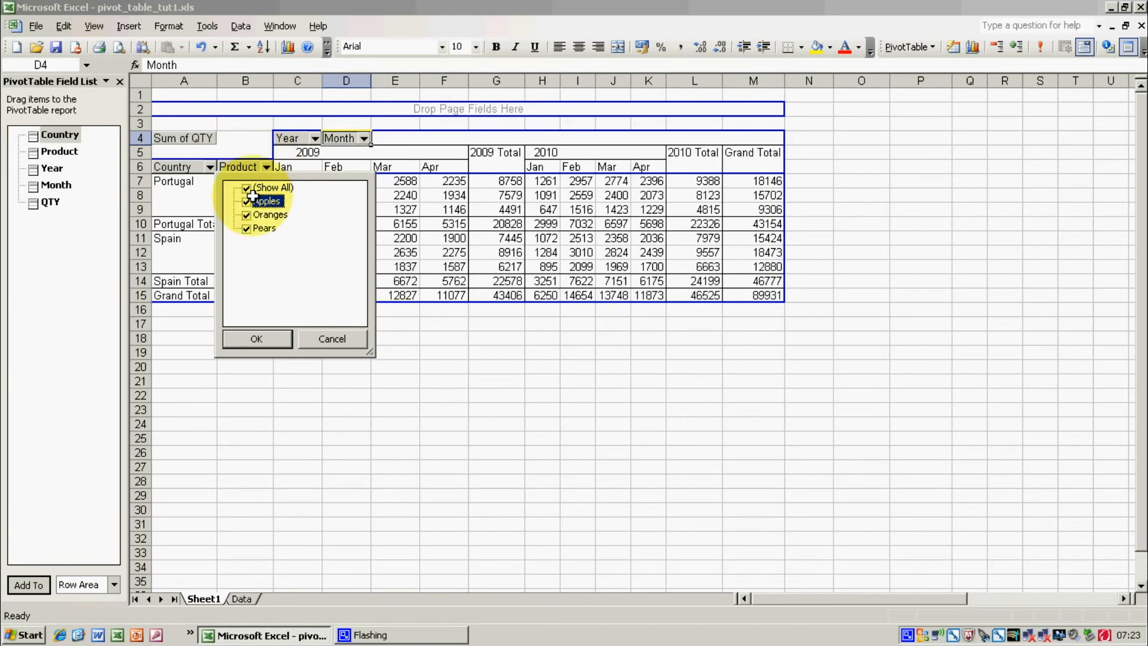
{"action": "left_click", "coordinate": [247, 187]}
{"action": "left_click", "coordinate": [247, 201]}
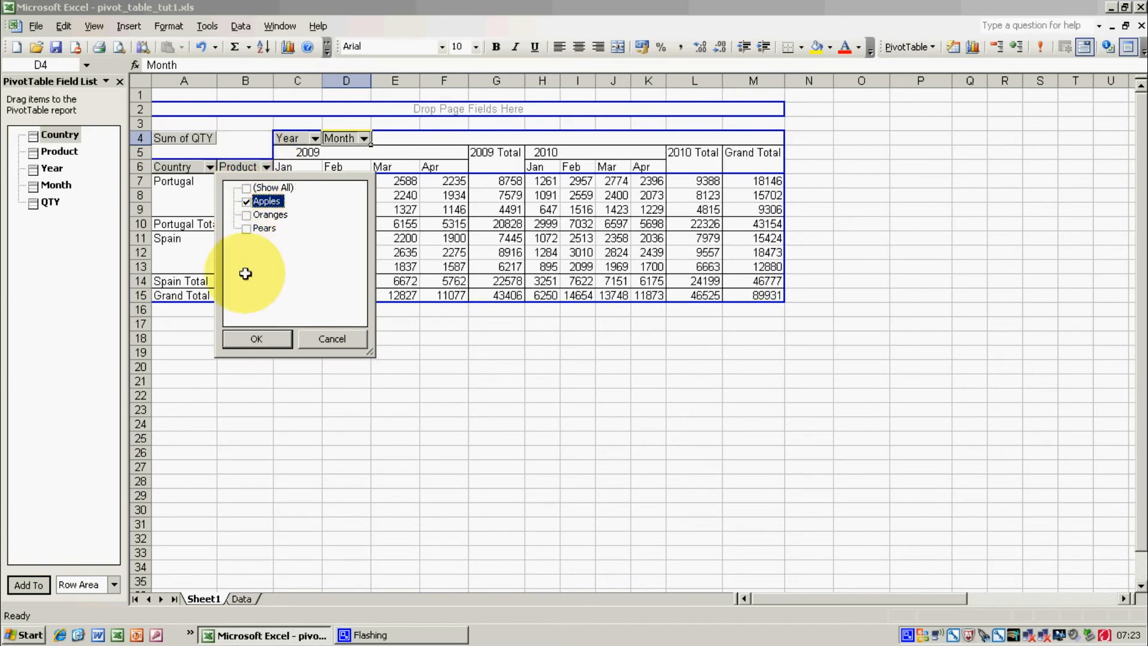
{"action": "left_click", "coordinate": [254, 338]}
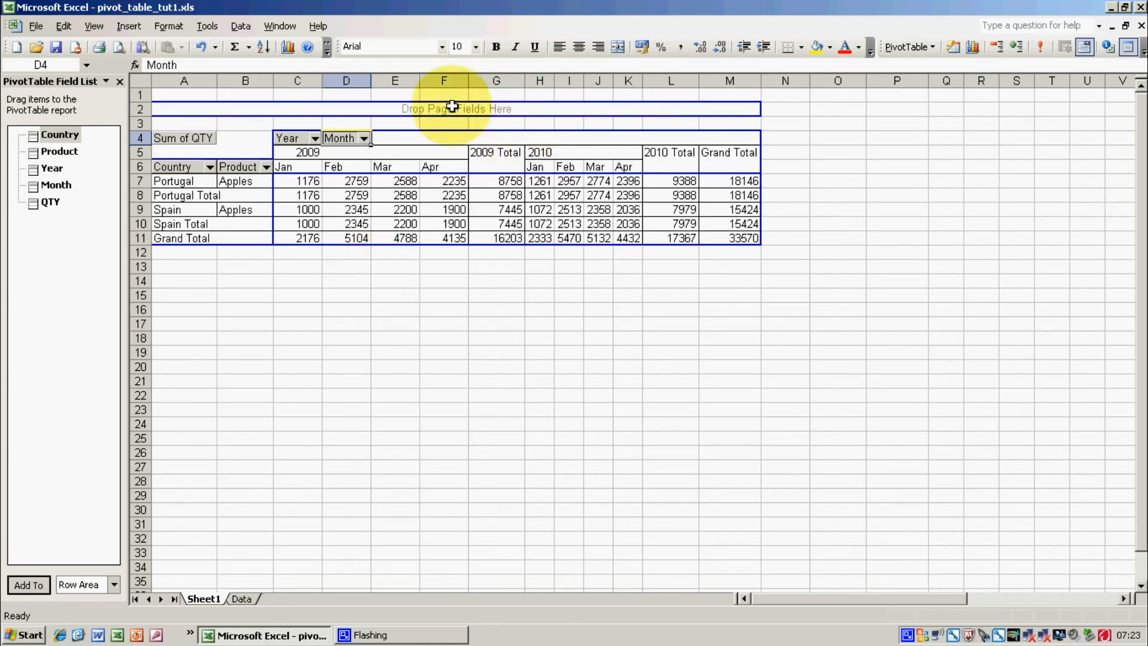
Place Year after Month in the column area and hide the Country subtotal rows.
{"action": "mouse_move", "coordinate": [296, 136]}
{"action": "left_mouse_down"}
{"action": "mouse_move", "coordinate": [379, 132]}
{"action": "mouse_move", "coordinate": [311, 136]}
{"action": "left_mouse_up"}
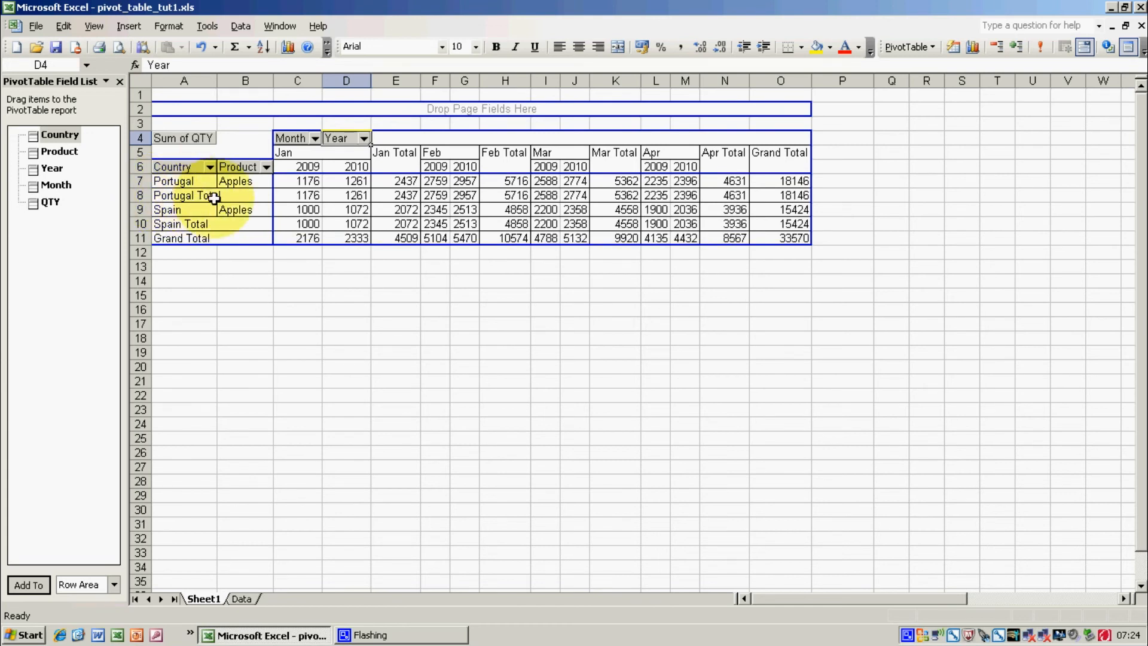
{"action": "left_click", "coordinate": [157, 193]}
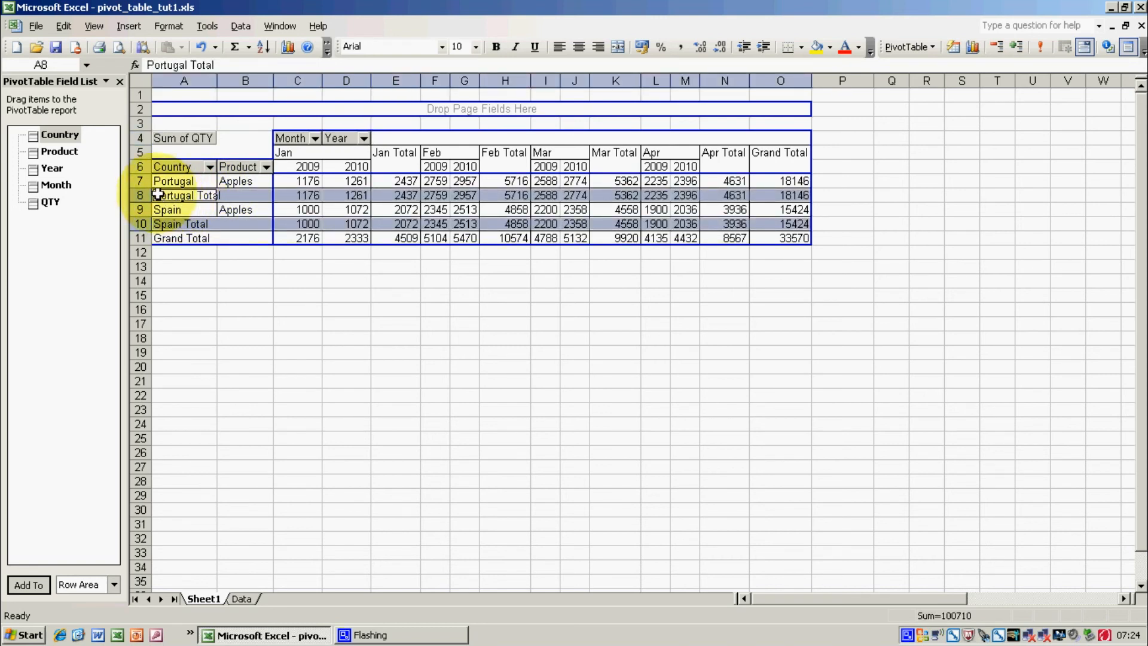
{"action": "right_click", "coordinate": [156, 193]}
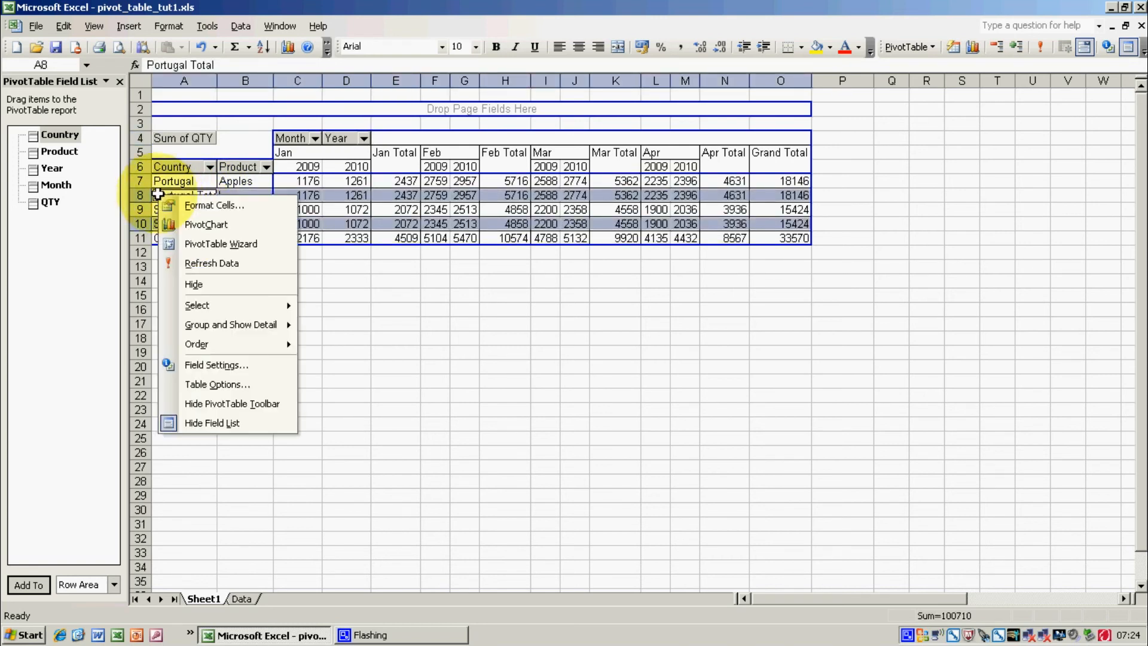
{"action": "left_click", "coordinate": [190, 285]}
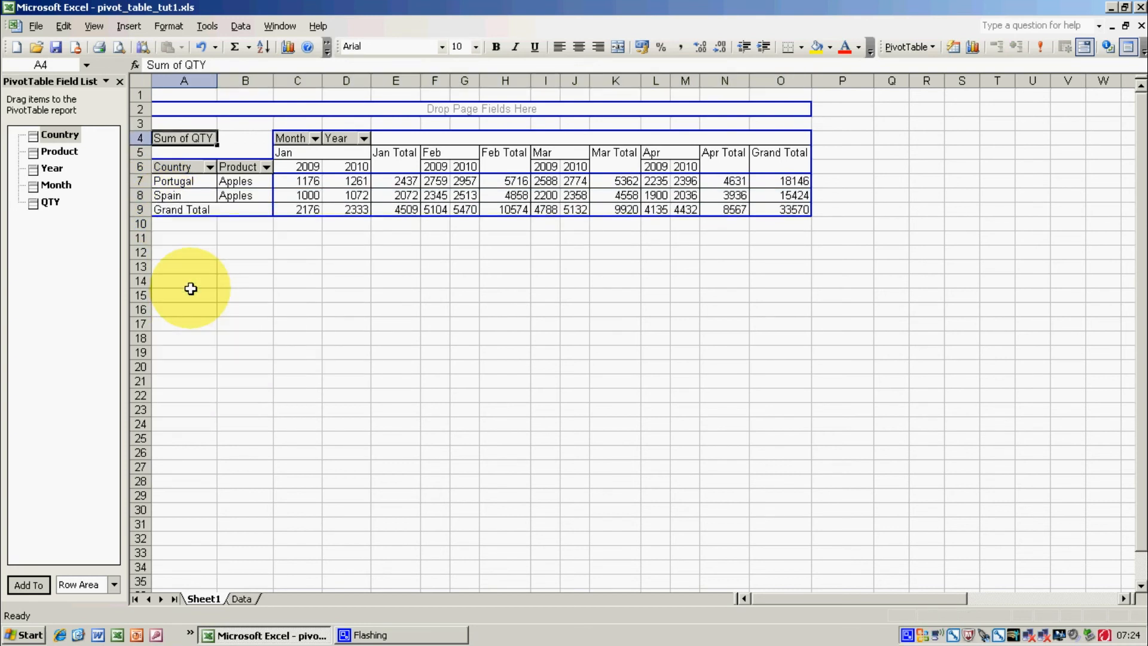
Hide the Month subtotal columns in the PivotTable.
{"action": "left_click", "coordinate": [398, 154]}
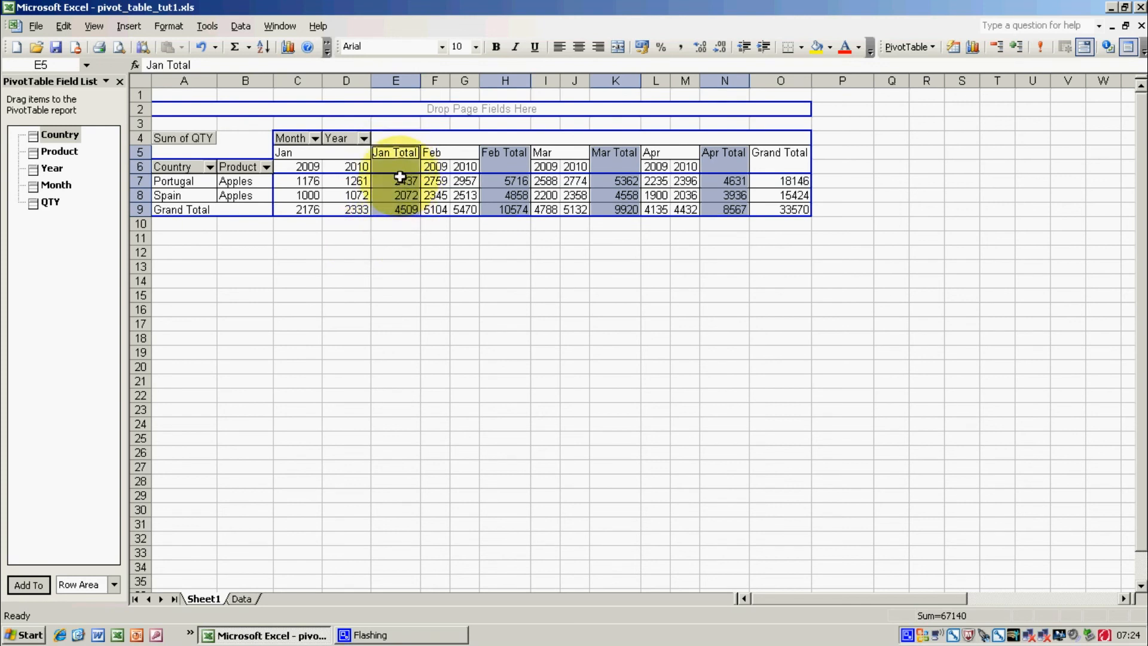
{"action": "right_click", "coordinate": [400, 156]}
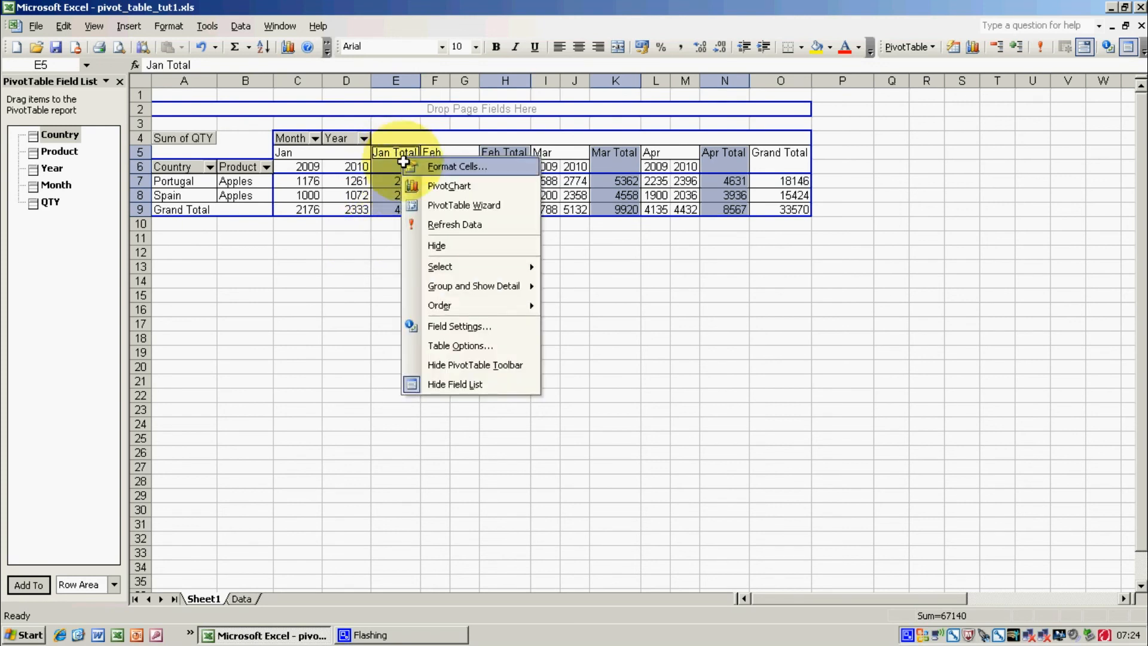
{"action": "left_click", "coordinate": [434, 246]}
{"action": "left_click", "coordinate": [431, 246]}
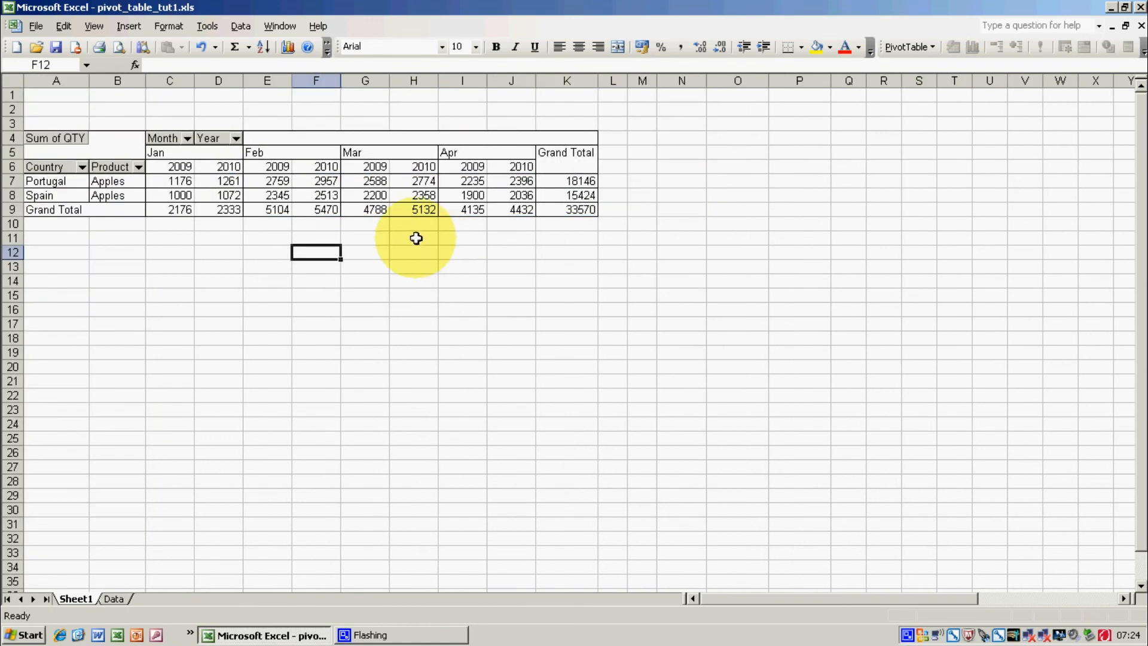
Hide the Grand Total column of the PivotTable.
{"action": "left_click", "coordinate": [571, 151]}
{"action": "right_click", "coordinate": [691, 154]}
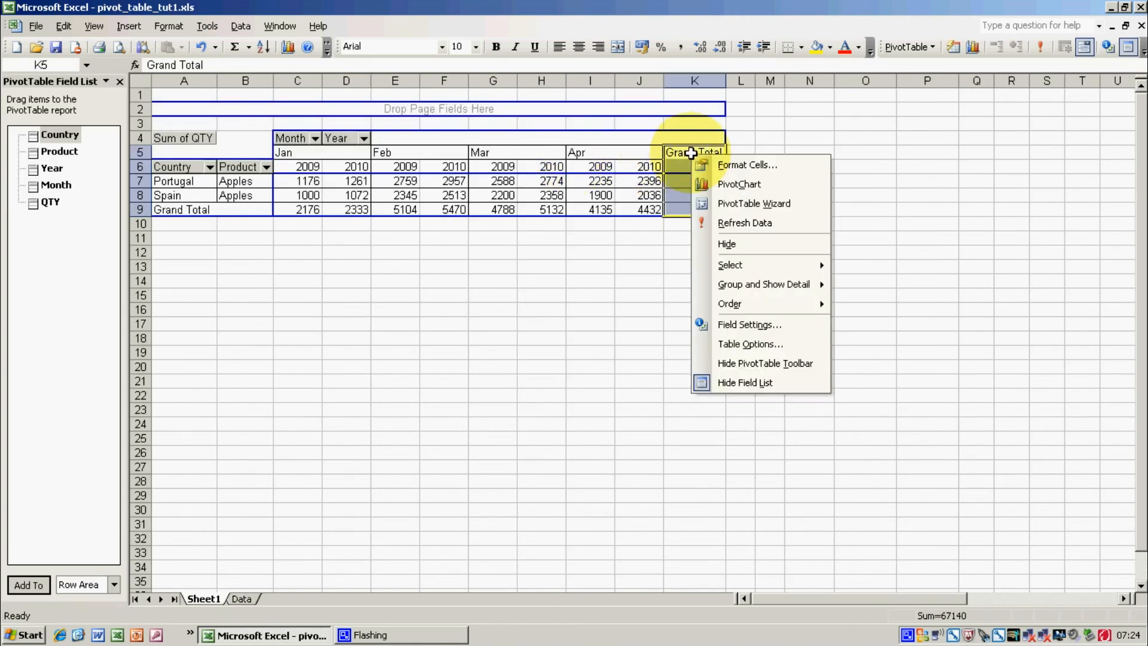
{"action": "left_click", "coordinate": [694, 243]}
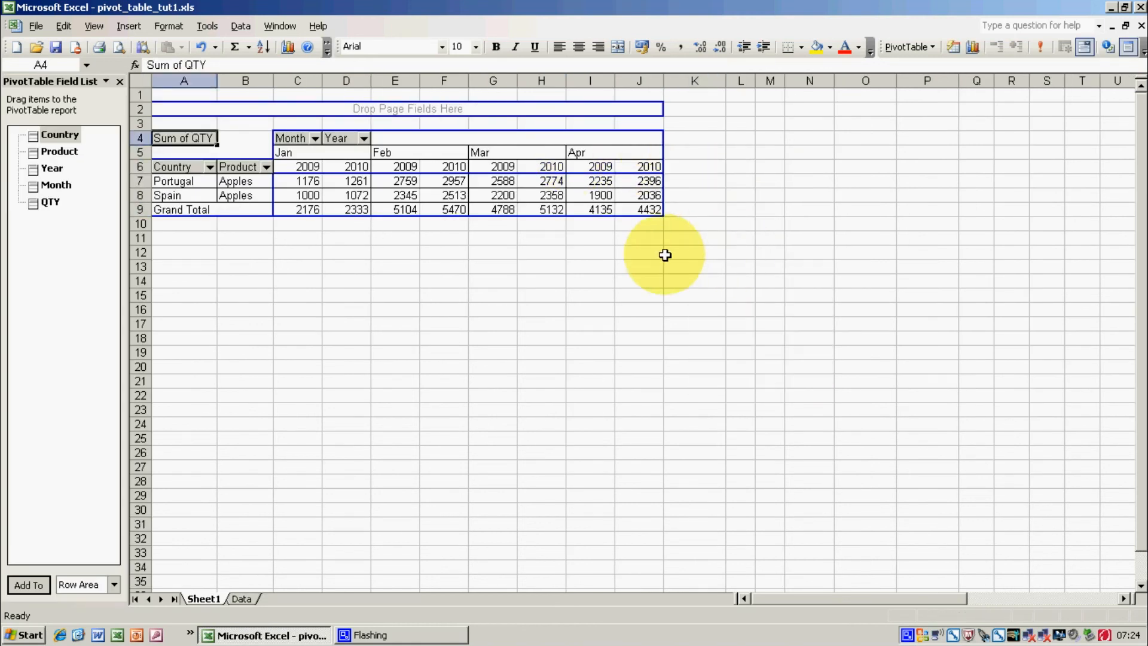